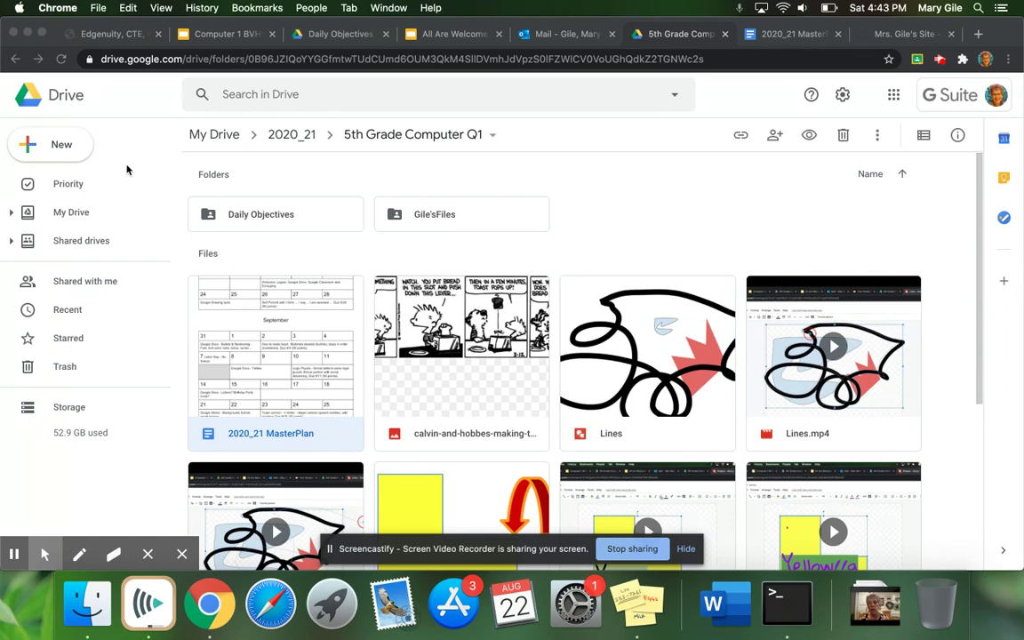
Create a new Google Drawings file from the 5th Grade Computer Q1 Drive folder.
left_click(81, 151)
left_click(55, 142)
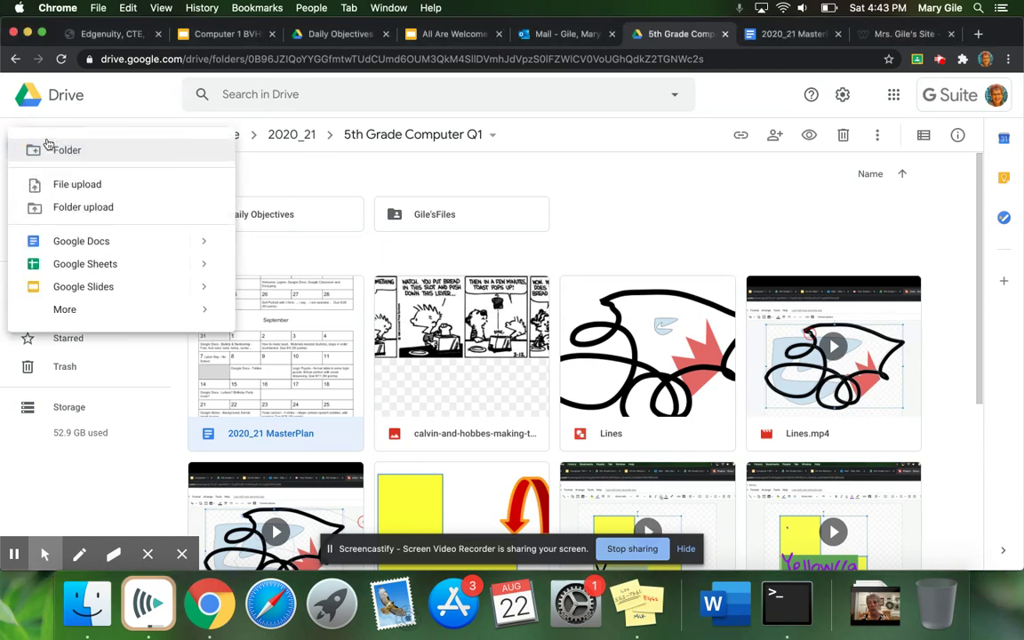
mouse_move(64, 311)
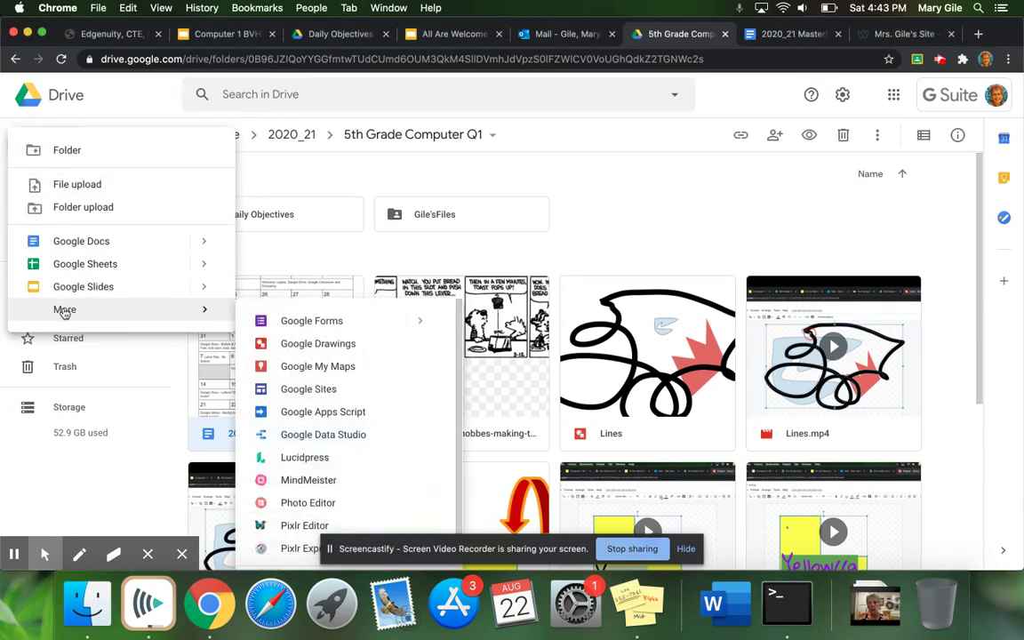
left_click(302, 345)
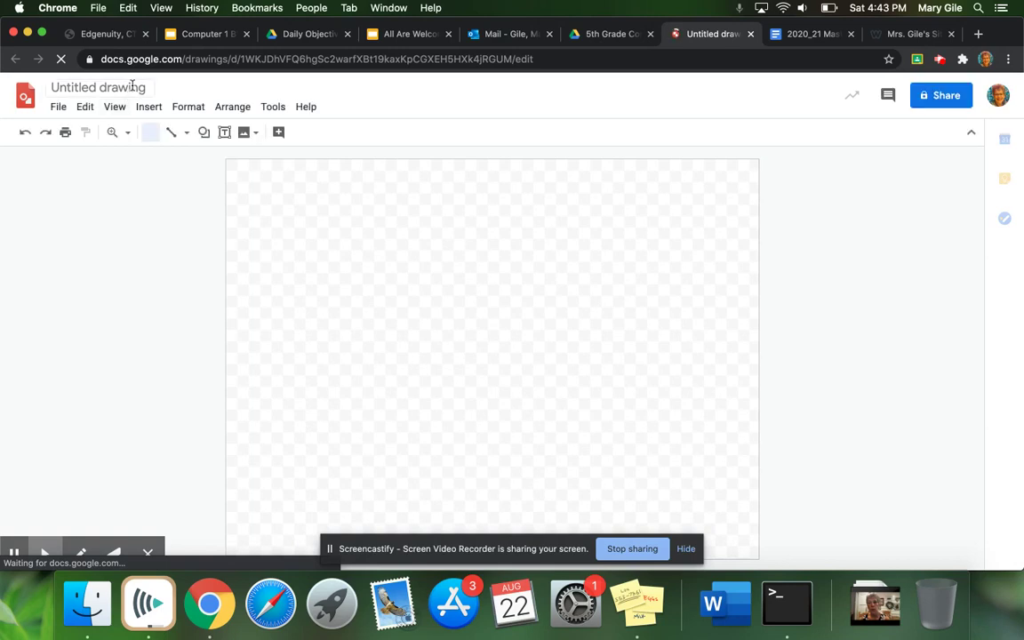
Rename the untitled drawing to 'Self Portrait'.
left_click(136, 86)
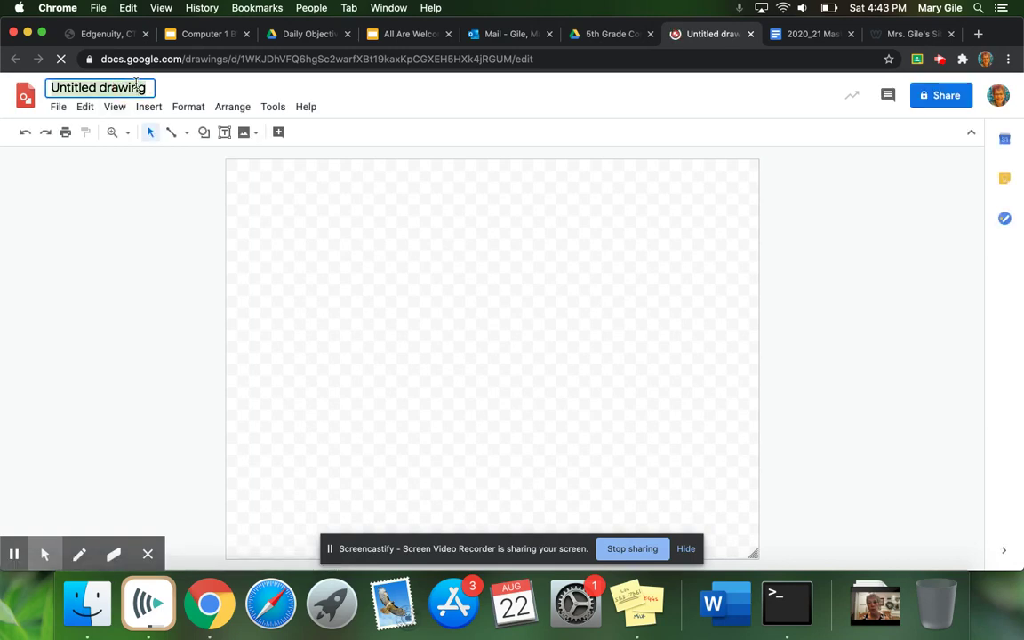
type("Self")
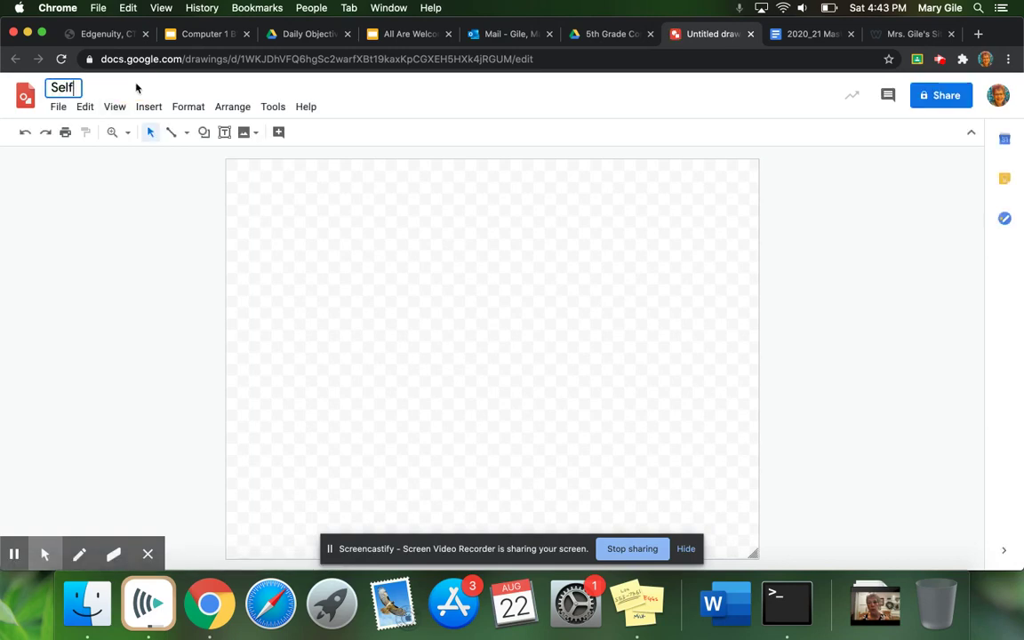
type(" Portrait")
left_click(299, 235)
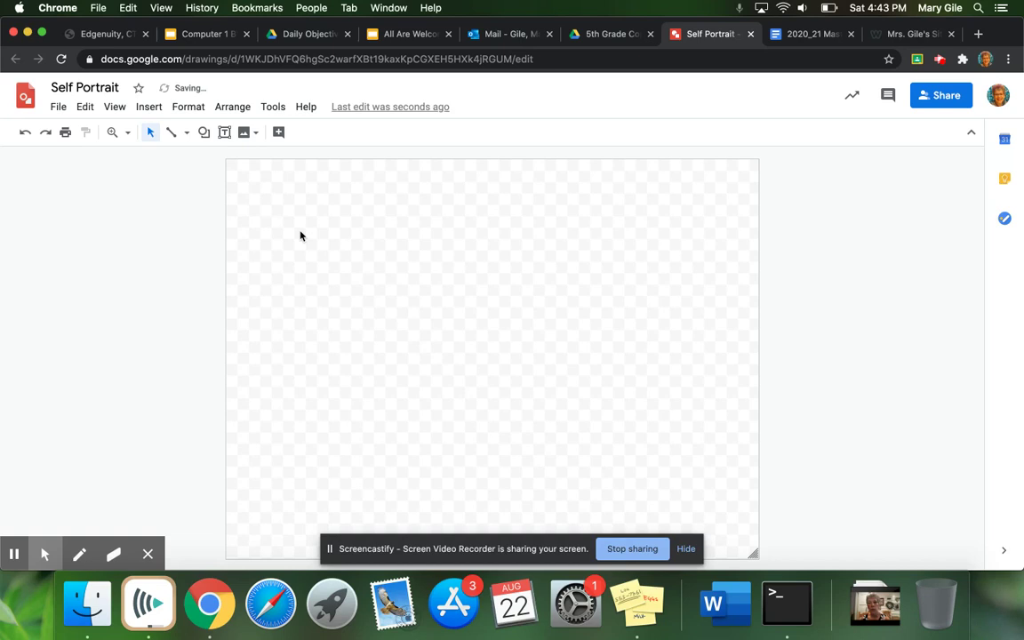
Hide the screen recorder's banner so the blank canvas is clear.
left_click(686, 549)
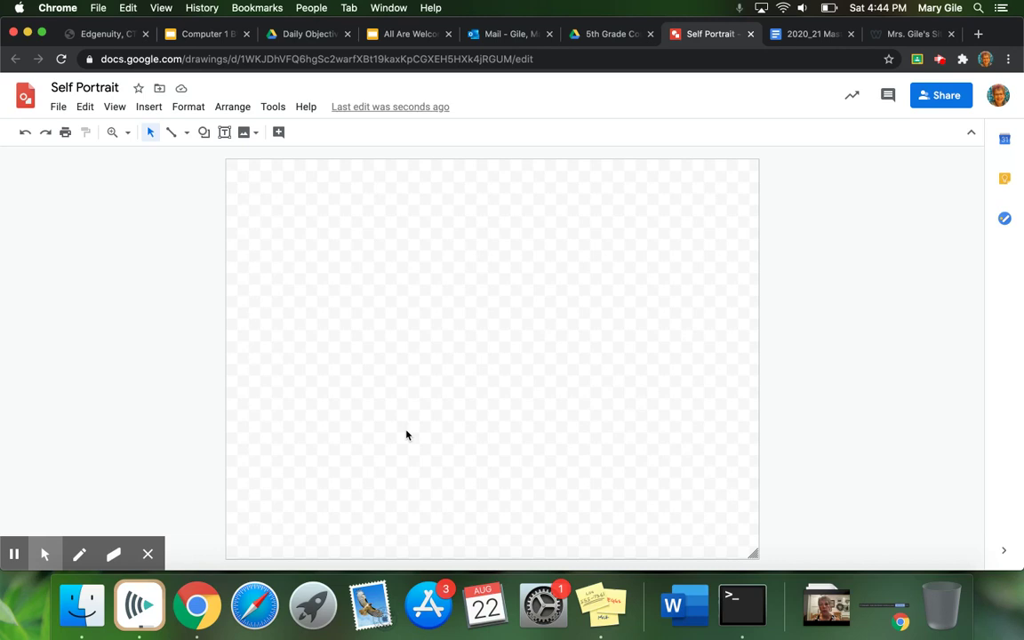
Draw a trial oval, delete it, and bring up the line-type choices.
left_click(204, 132)
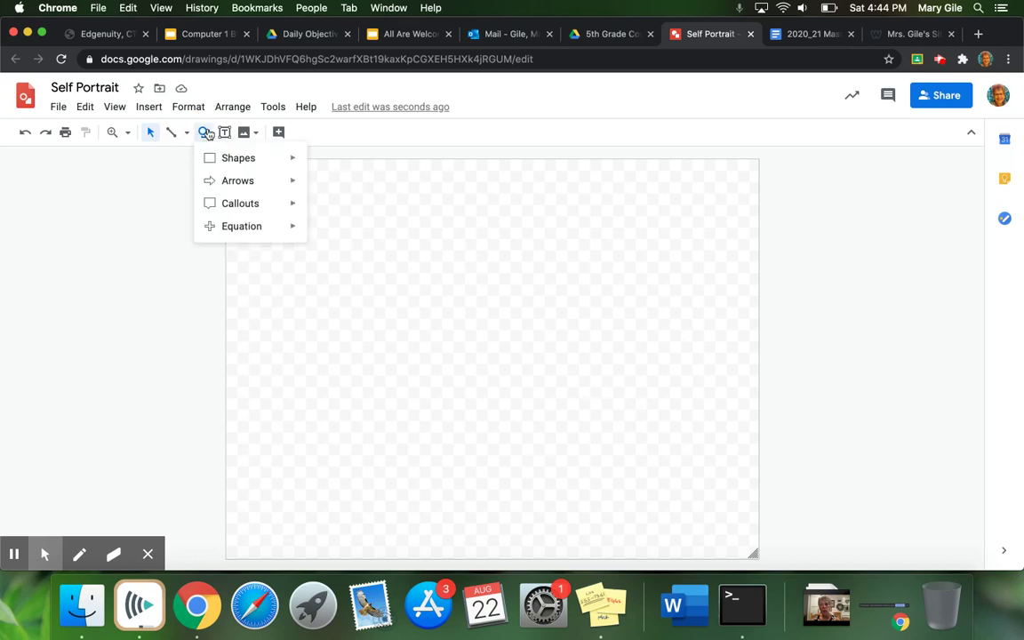
mouse_move(235, 159)
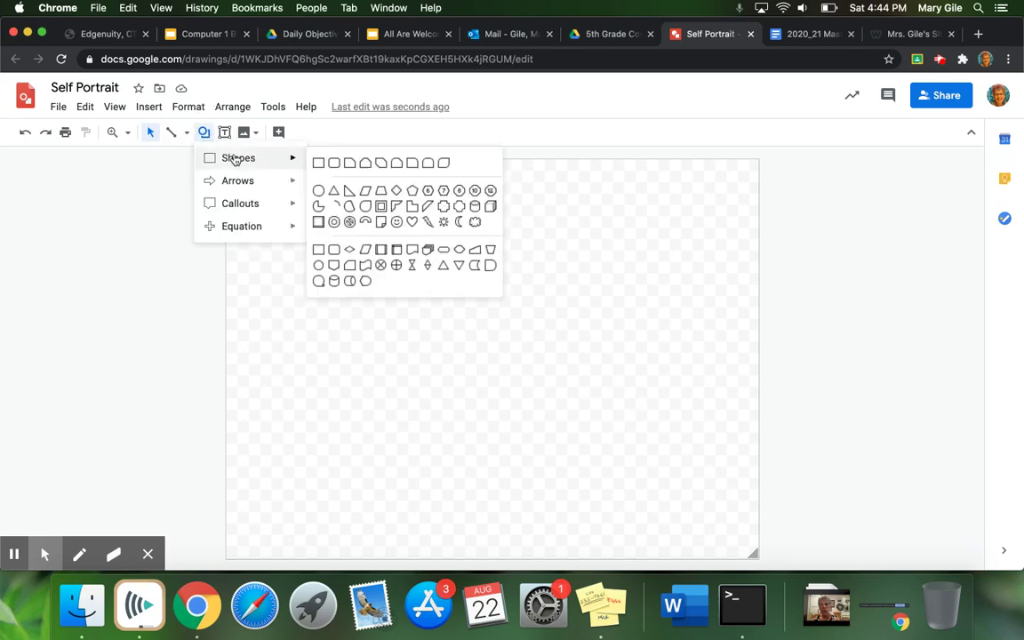
left_click(318, 189)
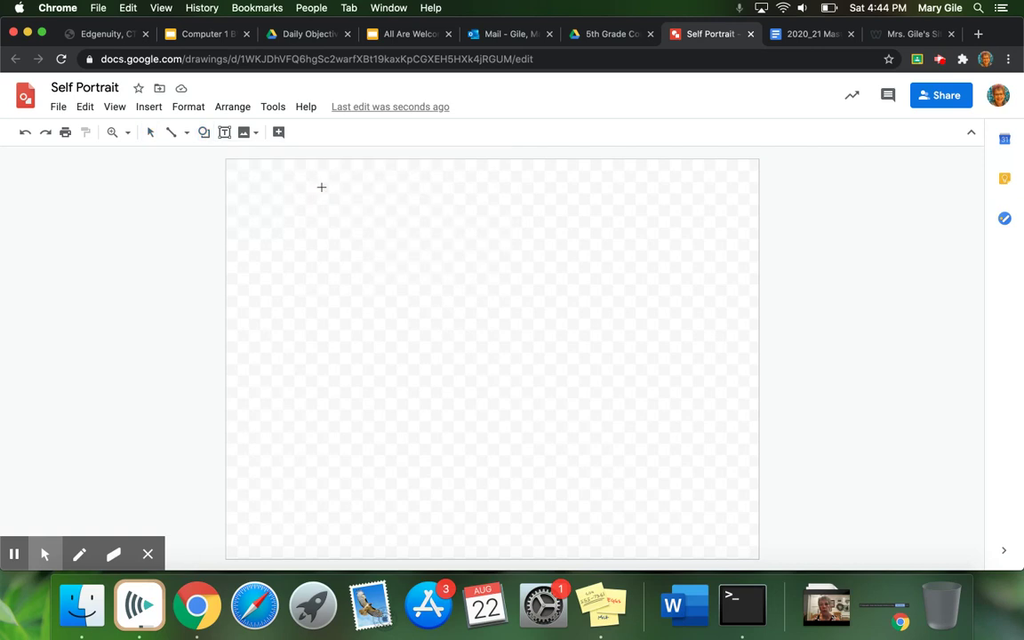
left_click_drag(383, 200, 615, 509)
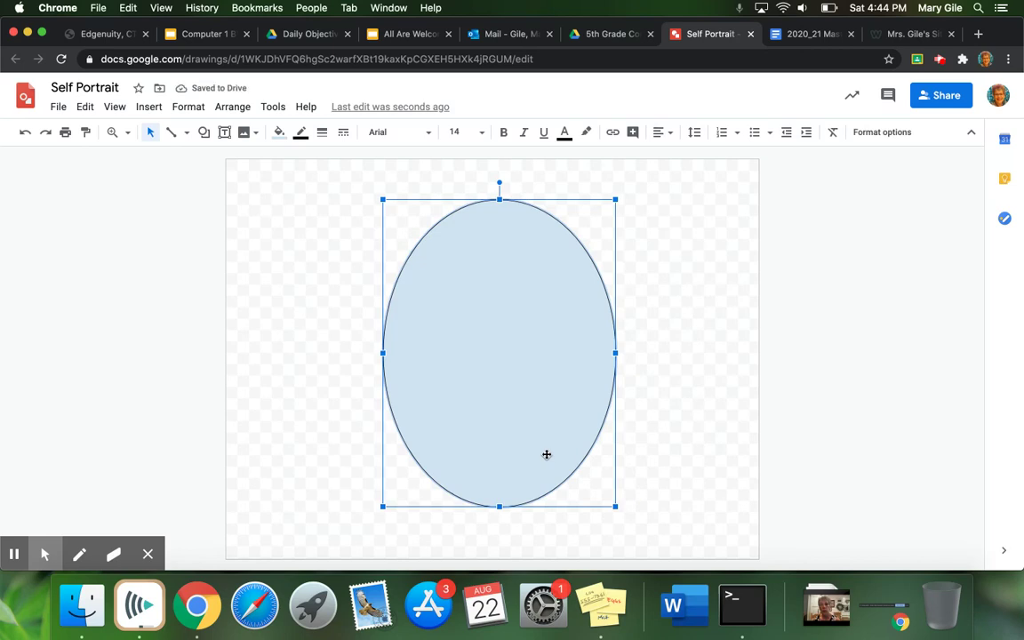
key("BackSpace")
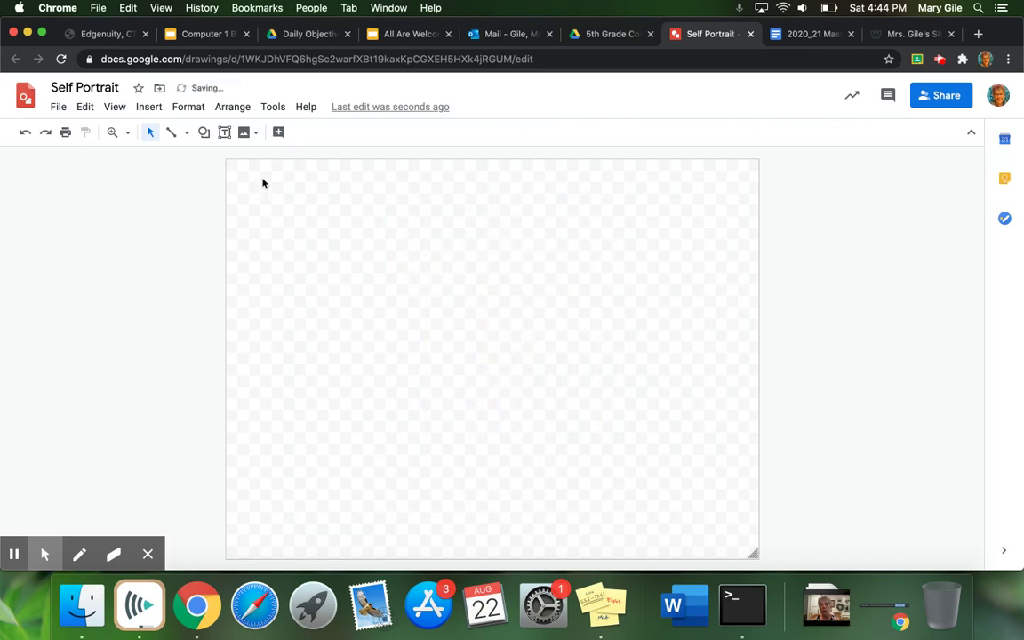
left_click(187, 133)
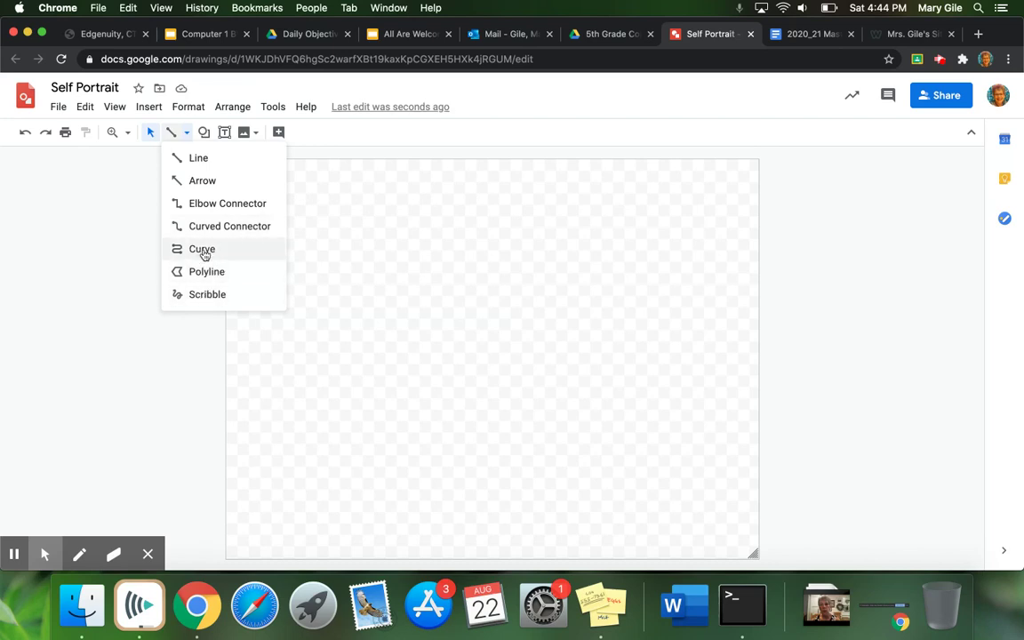
left_click(204, 249)
mouse_move(358, 284)
left_mouse_down()
mouse_move(407, 205)
mouse_move(519, 209)
mouse_move(393, 190)
mouse_move(375, 221)
mouse_move(463, 209)
mouse_move(535, 240)
mouse_move(553, 267)
mouse_move(544, 375)
mouse_move(499, 484)
mouse_move(465, 498)
mouse_move(359, 464)
mouse_move(360, 281)
left_mouse_up()
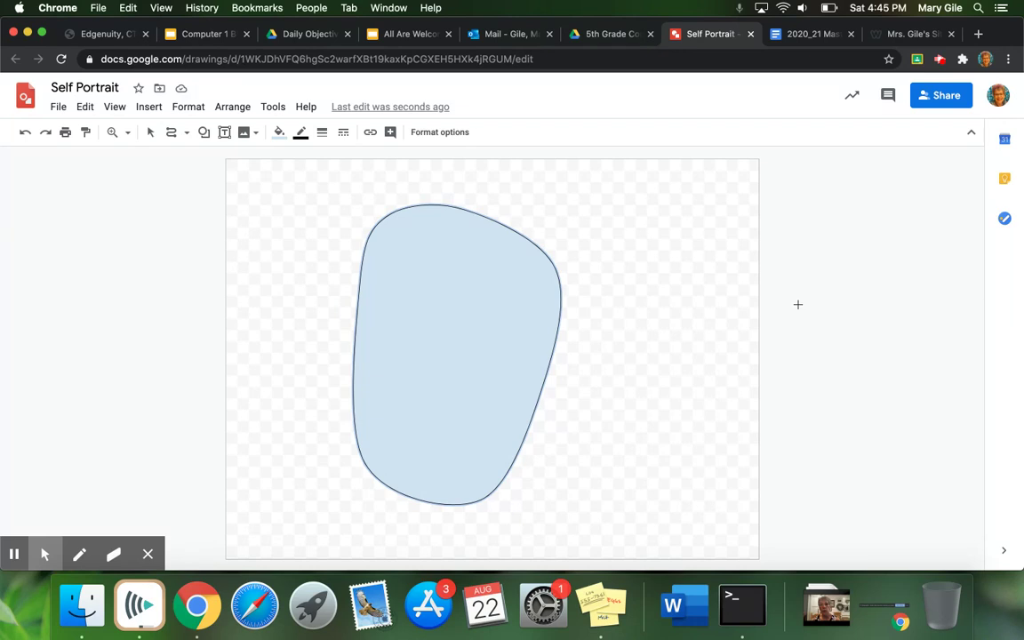
key("Delete")
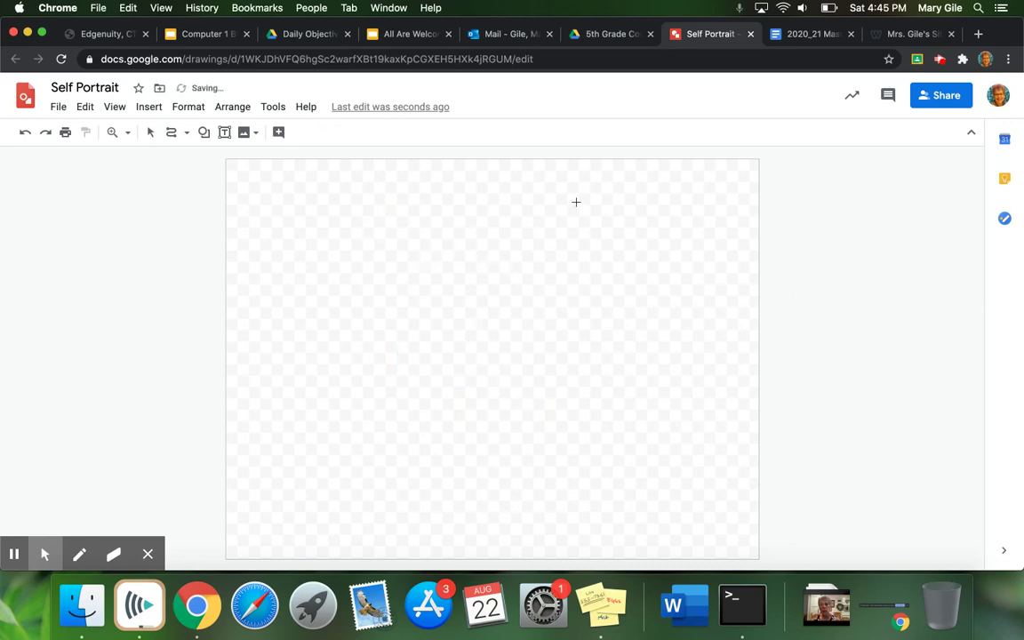
Draw a tall oval for the head, then enlarge it up-left, down-right and wider.
left_click(203, 133)
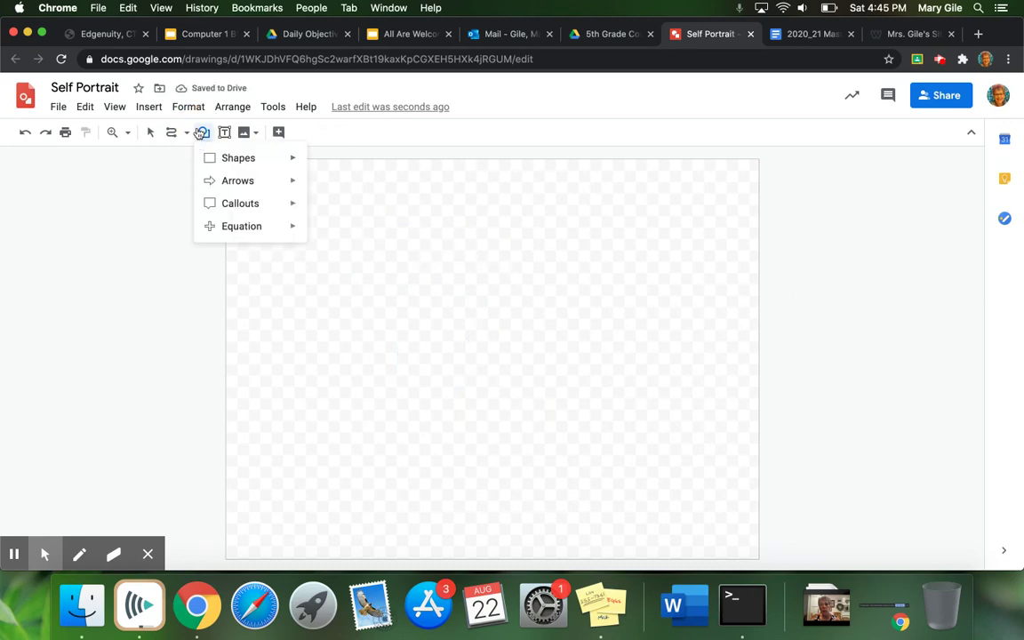
mouse_move(224, 166)
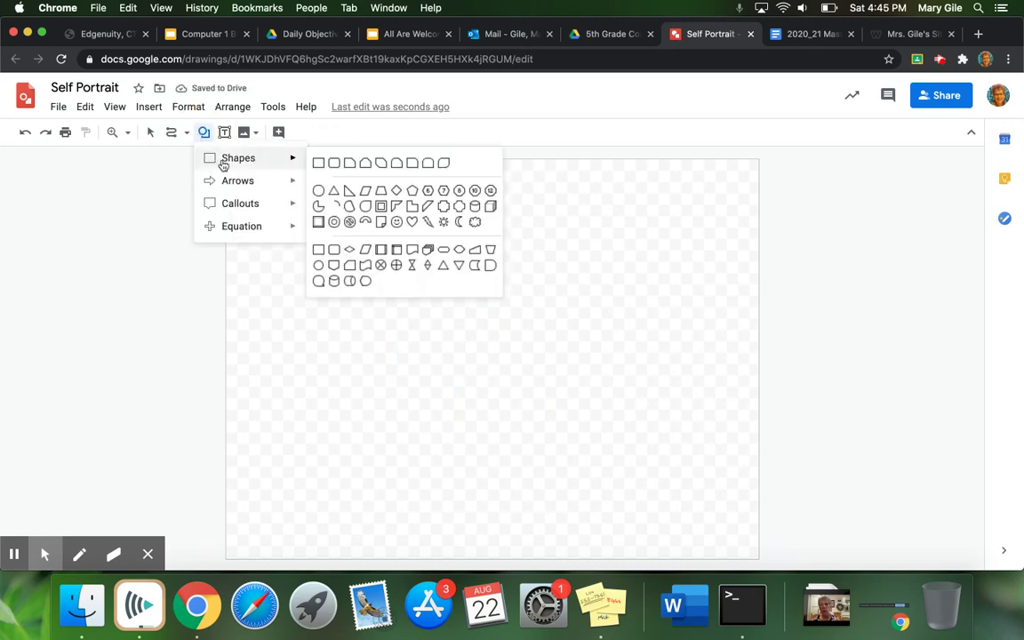
left_click(317, 190)
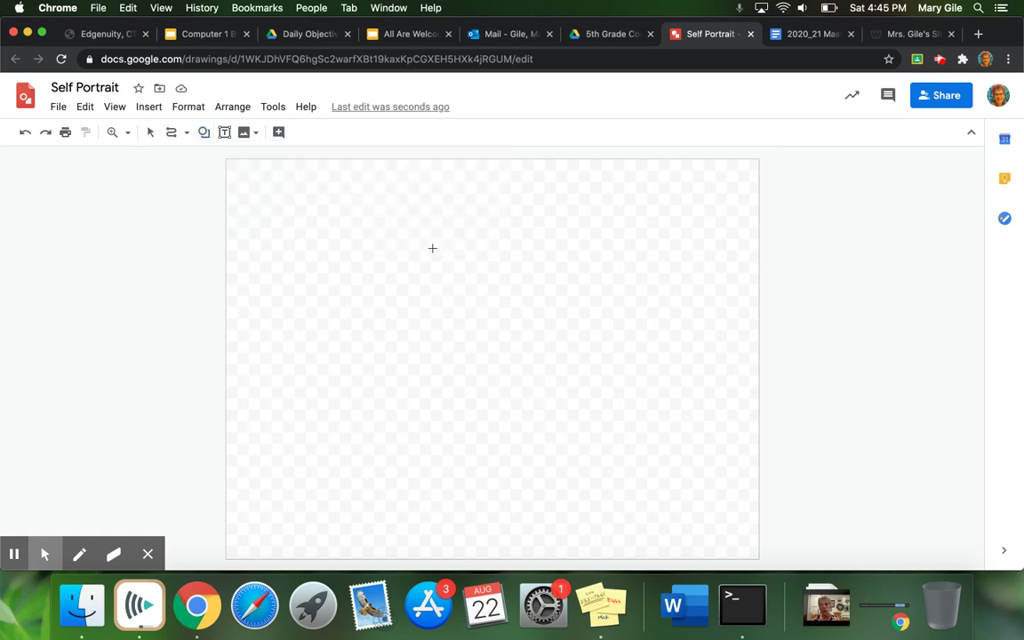
left_click(404, 240)
left_click_drag(404, 240, 573, 523)
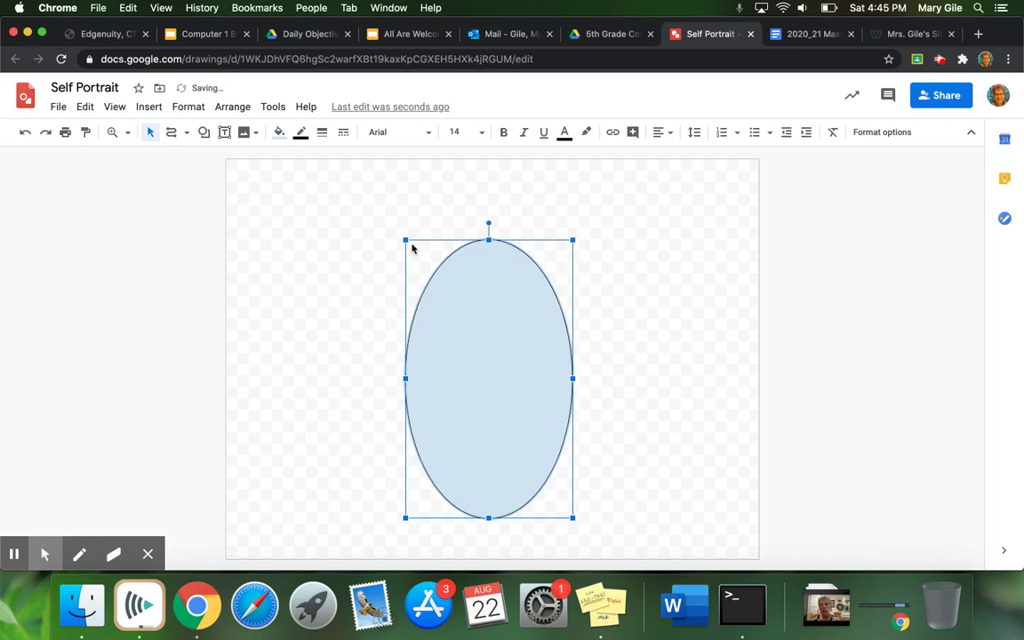
left_click_drag(405, 239, 372, 194)
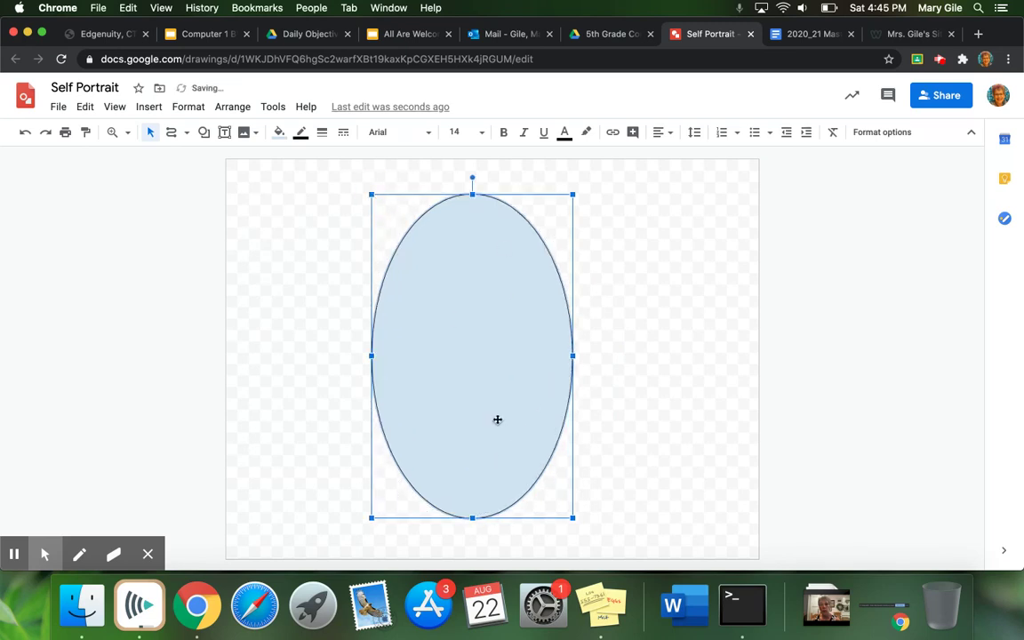
left_click_drag(573, 519, 583, 526)
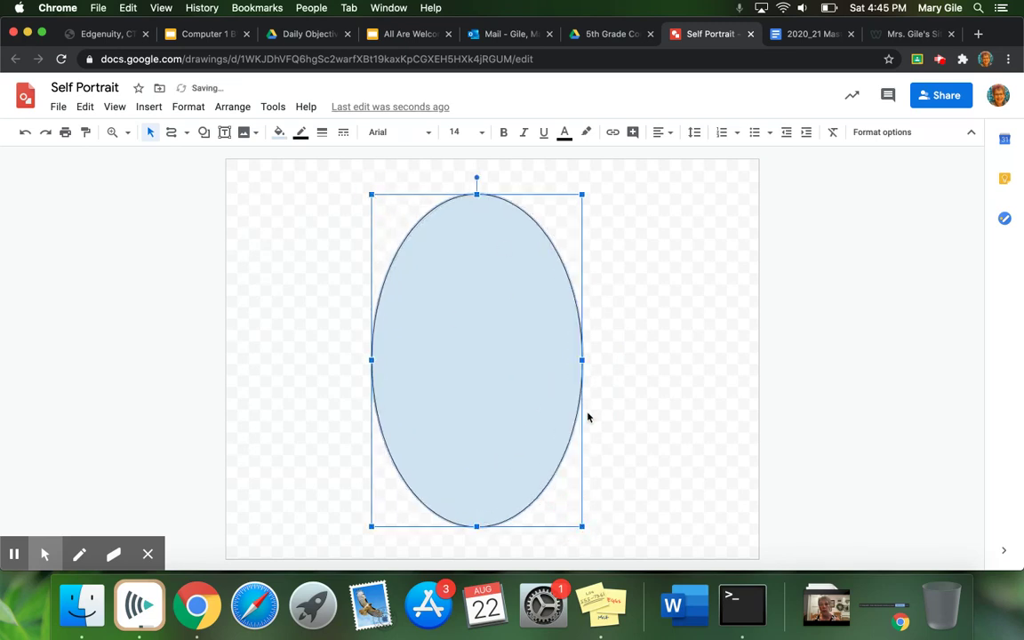
left_click_drag(583, 359, 610, 360)
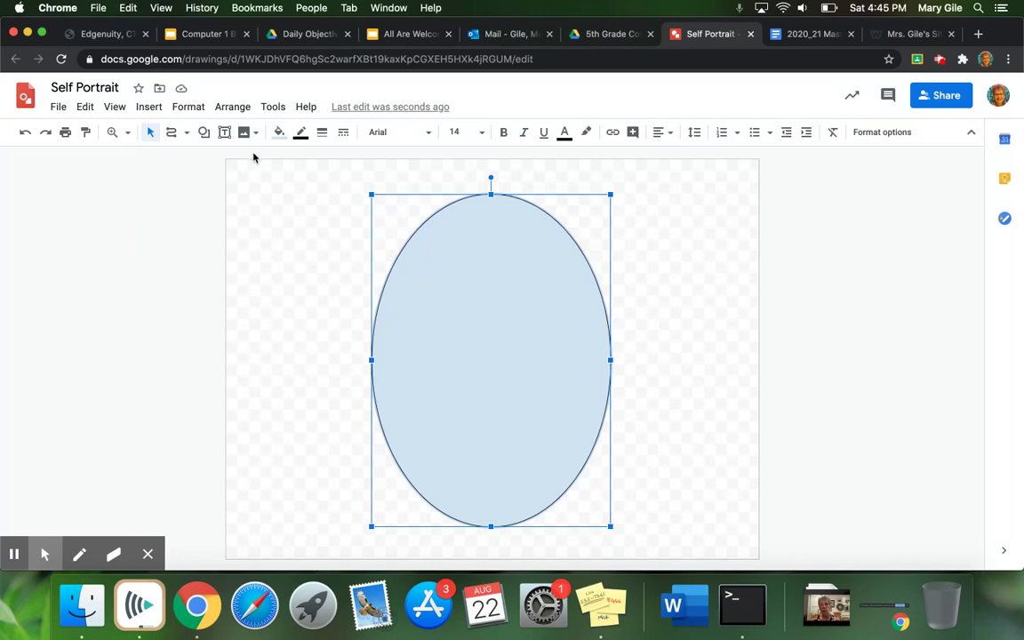
Draw a Wave shape spanning the top of the oval head.
left_click(207, 134)
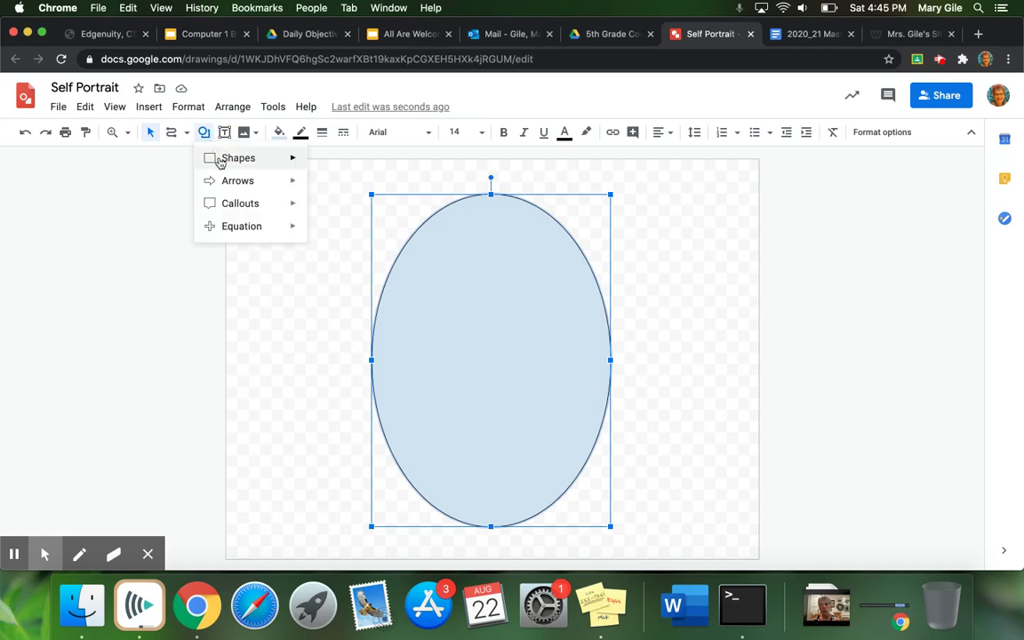
mouse_move(215, 158)
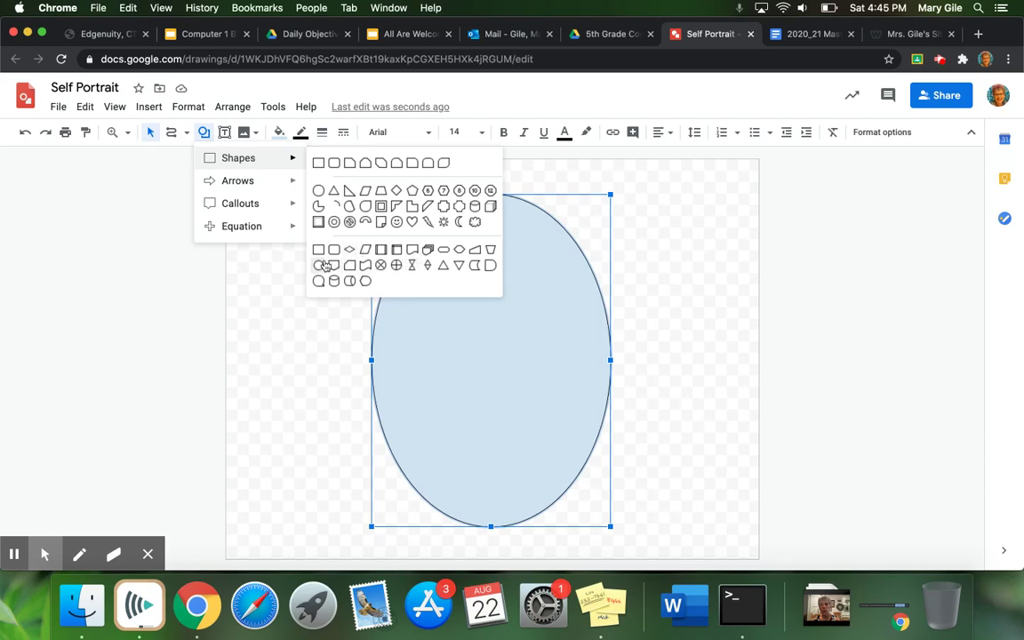
left_click(368, 271)
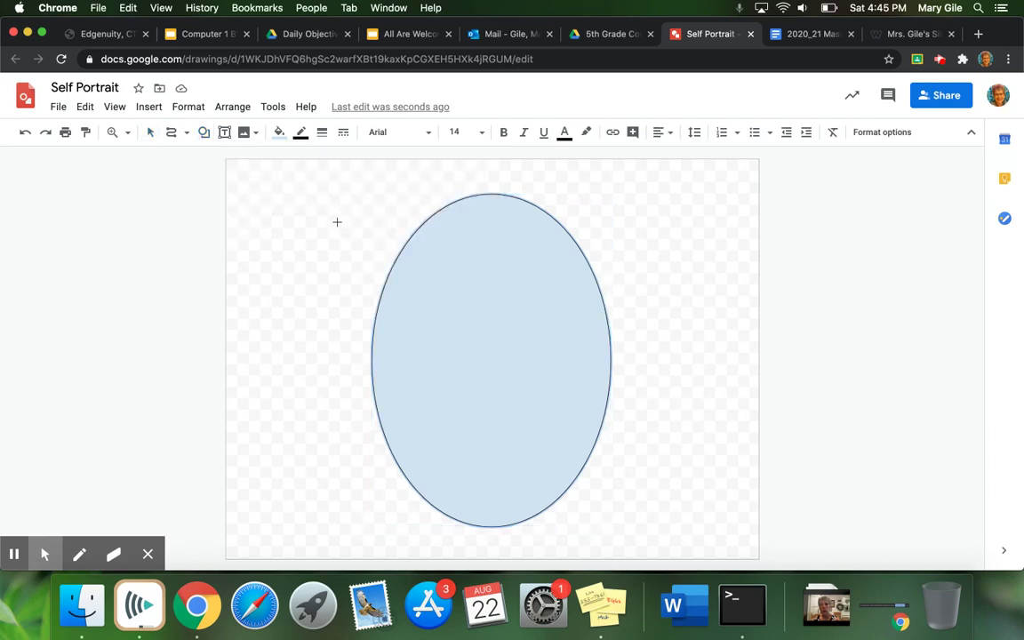
left_click_drag(332, 182, 669, 229)
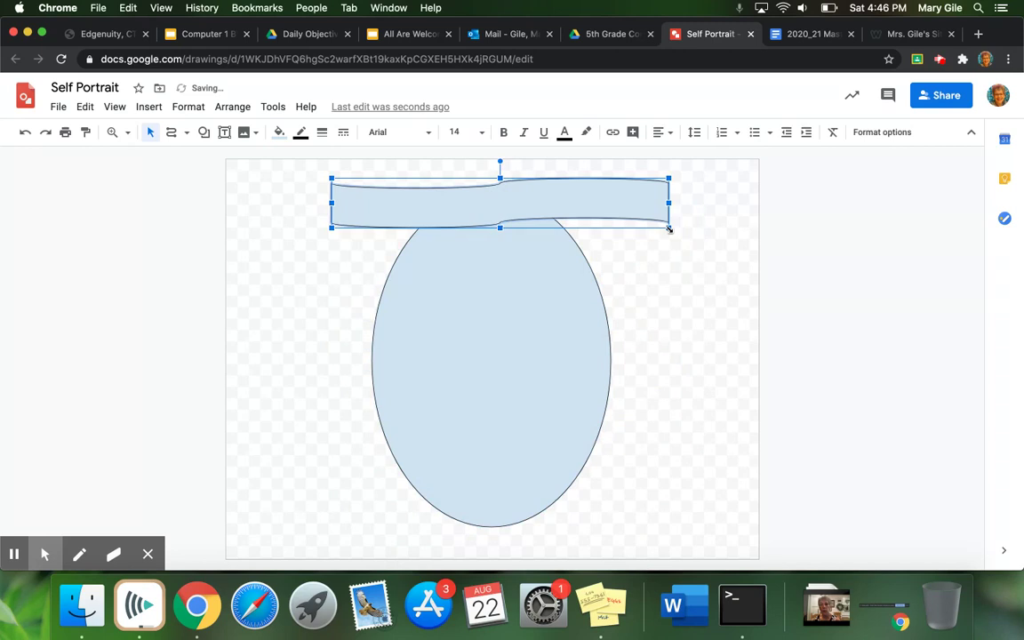
Fill the wave banner red and type 'Name' into it.
left_click(279, 132)
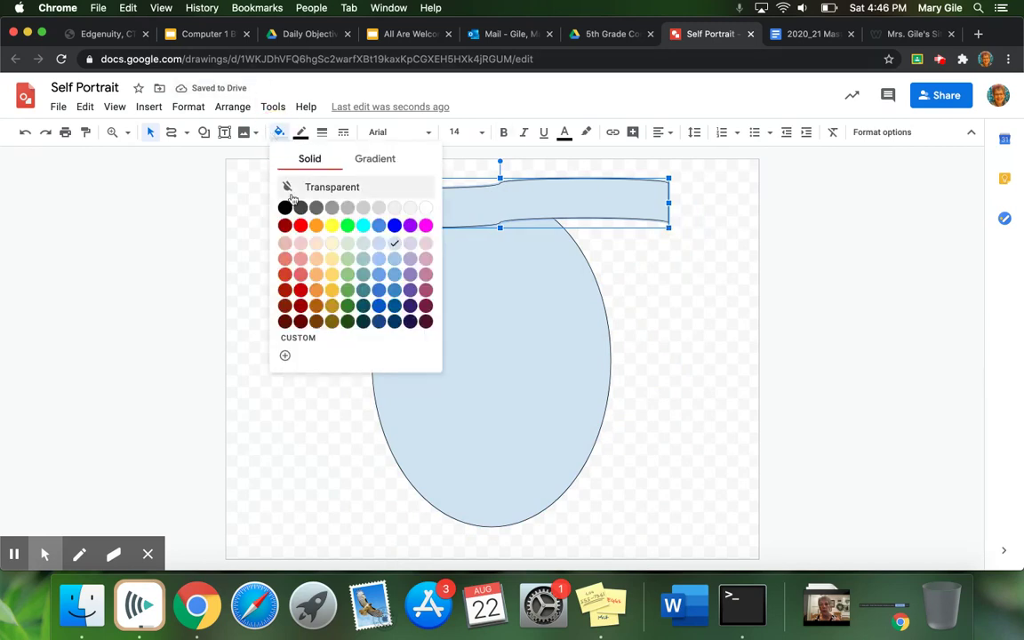
left_click(301, 225)
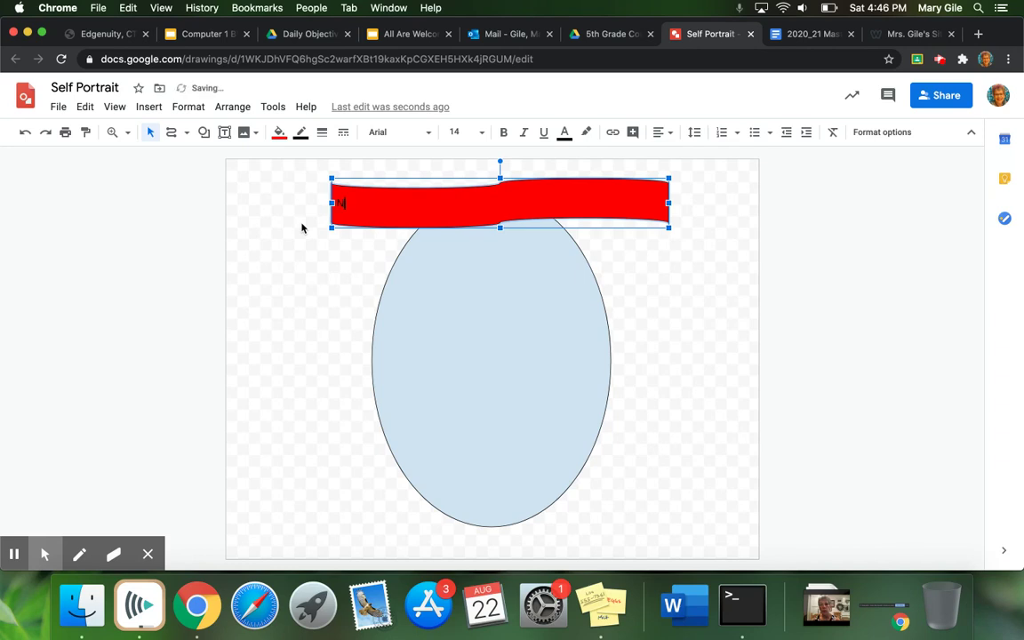
type("Name")
left_click_drag(384, 210, 319, 200)
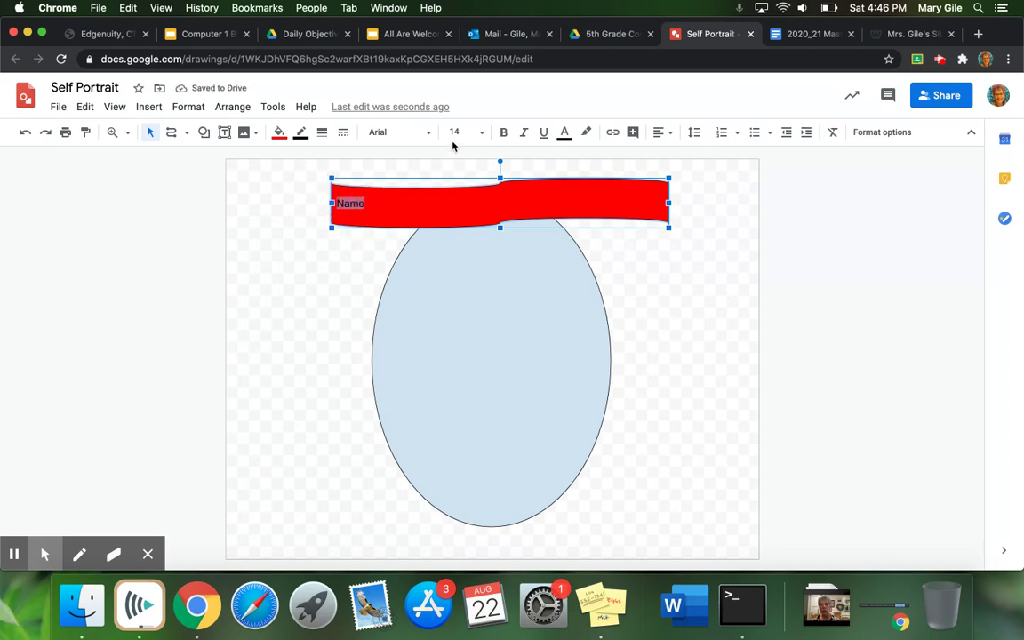
Centre 'Name' in the banner and set its font size to 30.
left_click(658, 133)
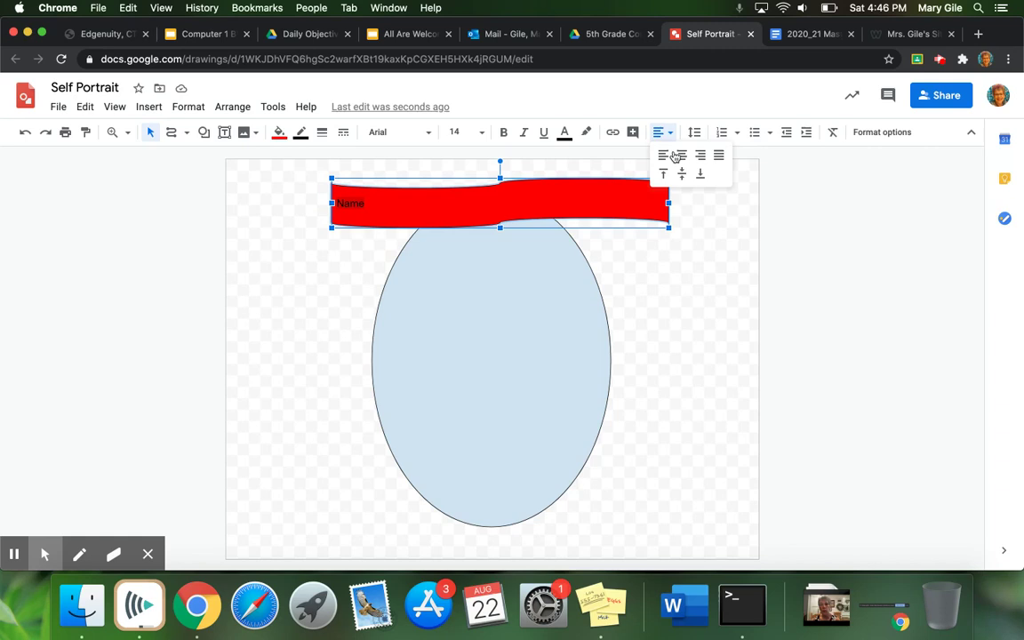
left_click(682, 155)
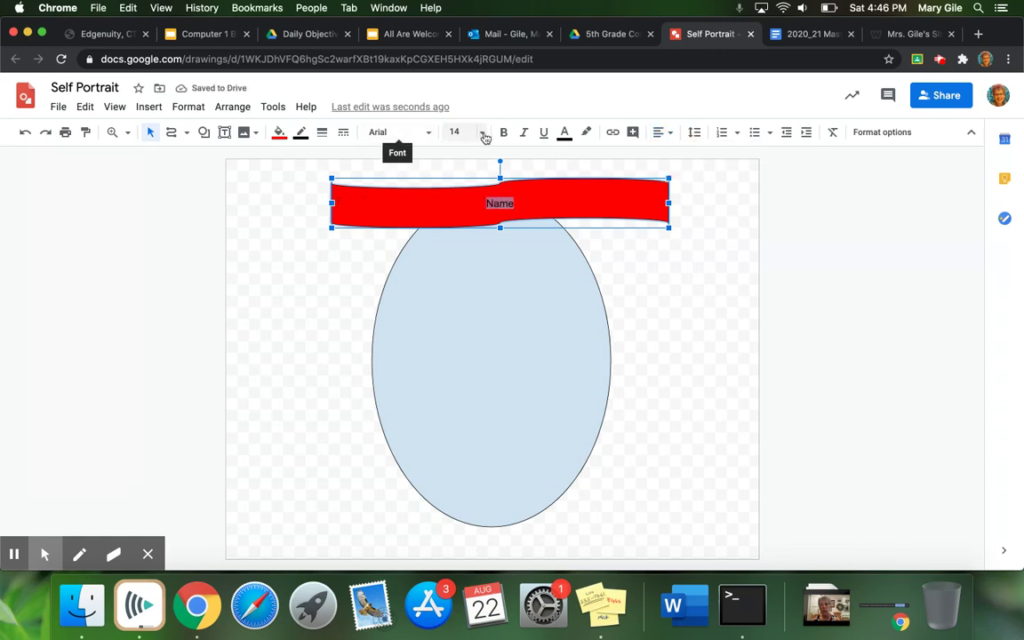
left_click(481, 133)
left_click(458, 385)
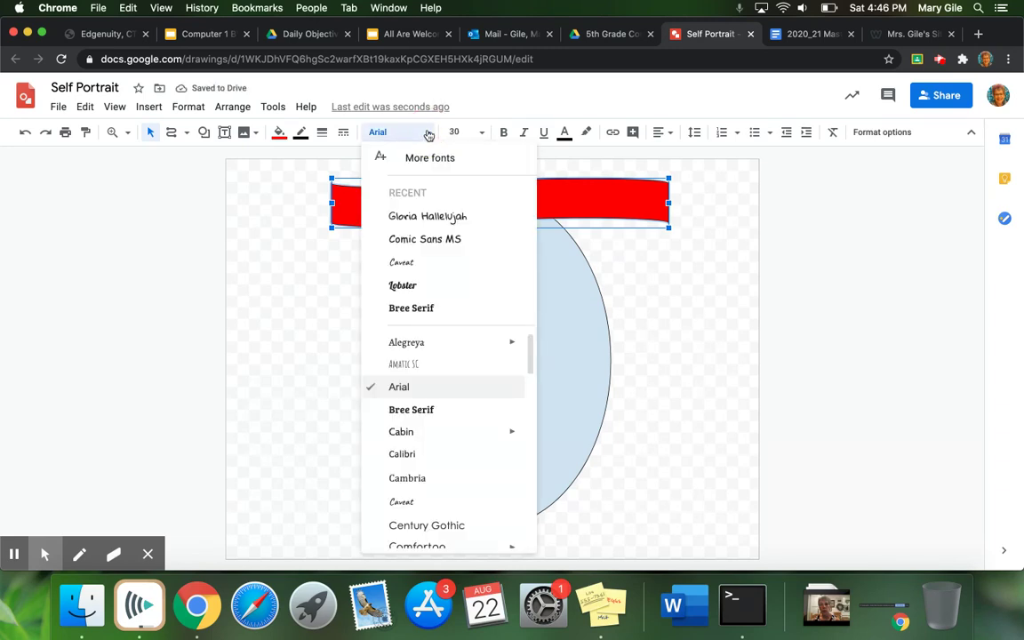
left_click(398, 132)
left_click(299, 338)
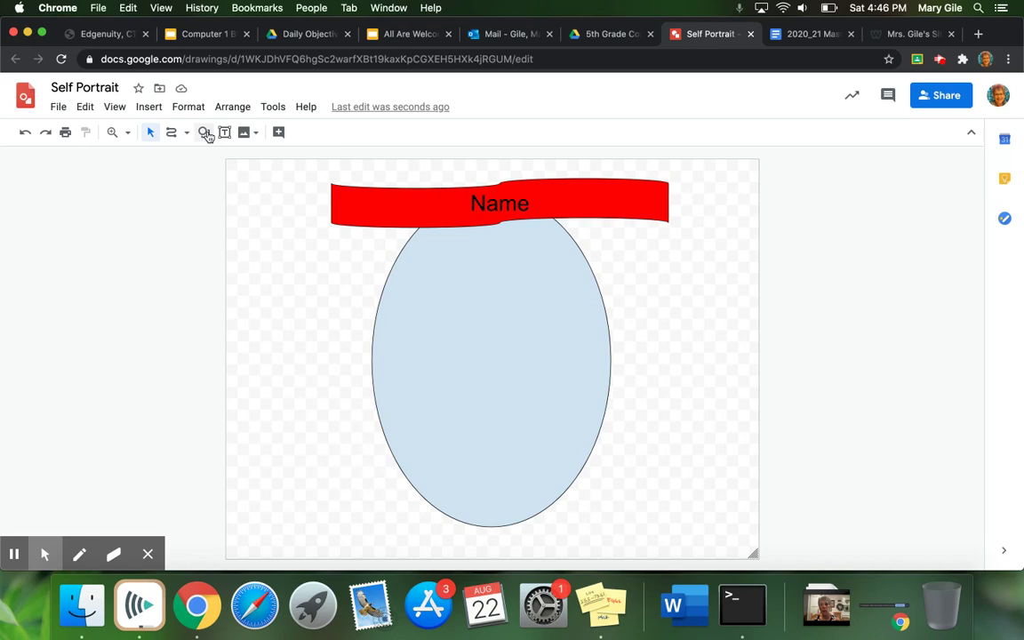
Add a light-yellow cloud callout at top left, its bubbles trailing toward the oval.
left_click(204, 132)
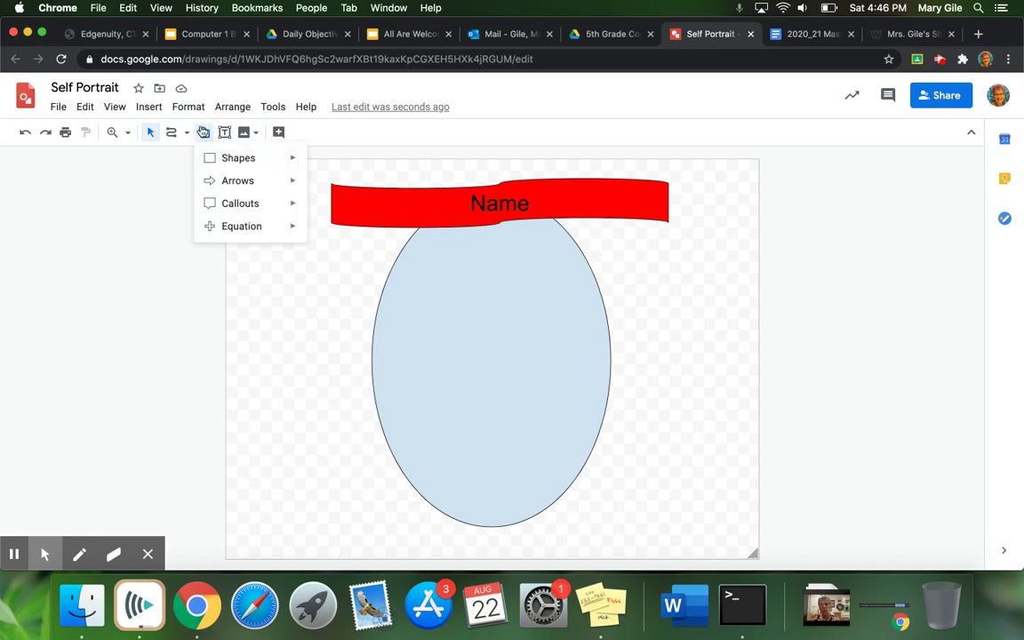
mouse_move(237, 158)
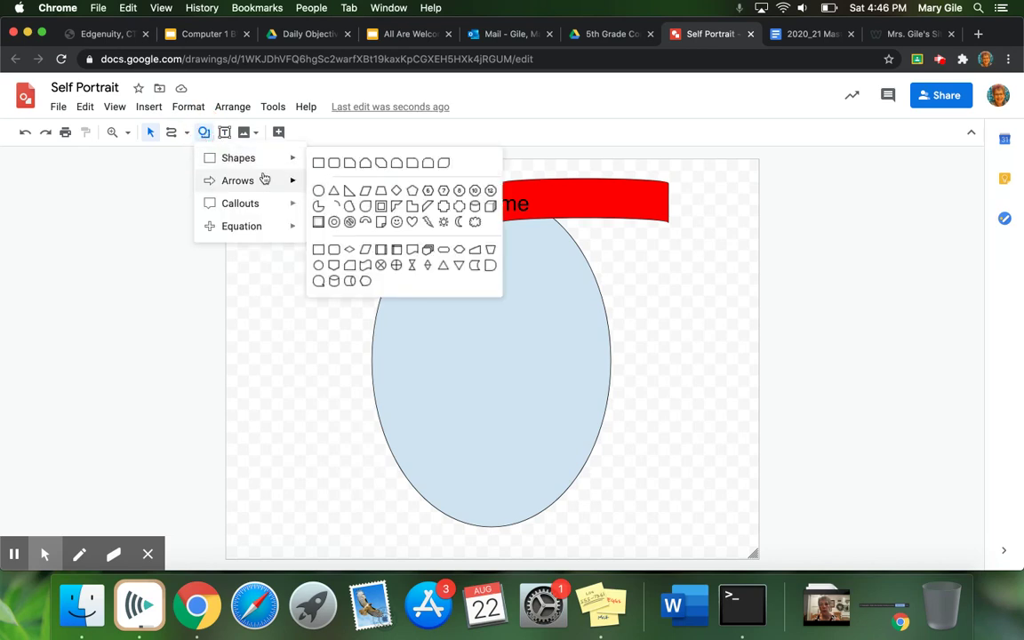
mouse_move(258, 204)
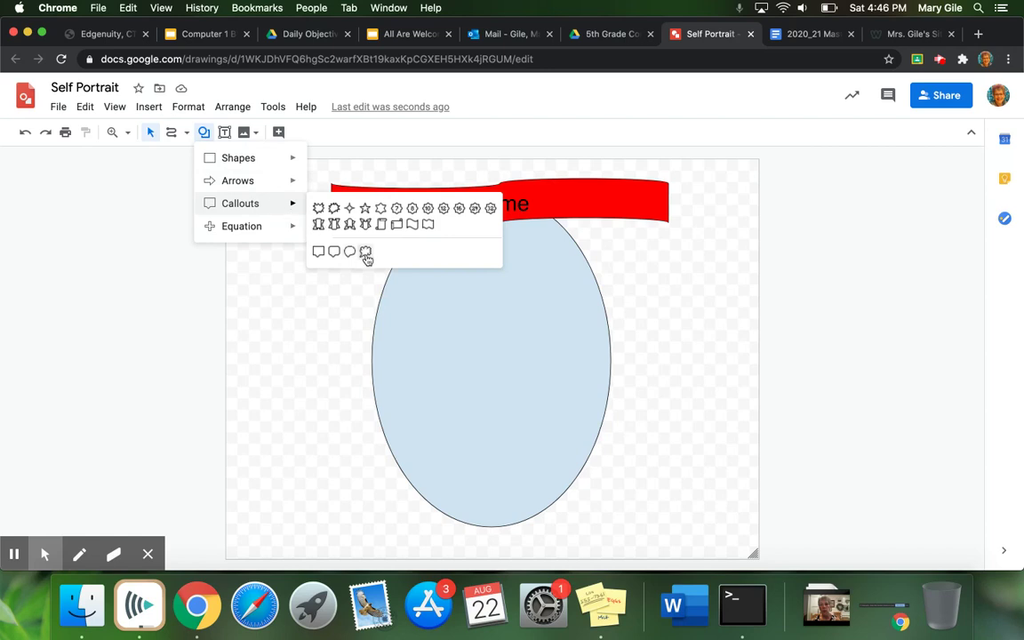
left_click(366, 253)
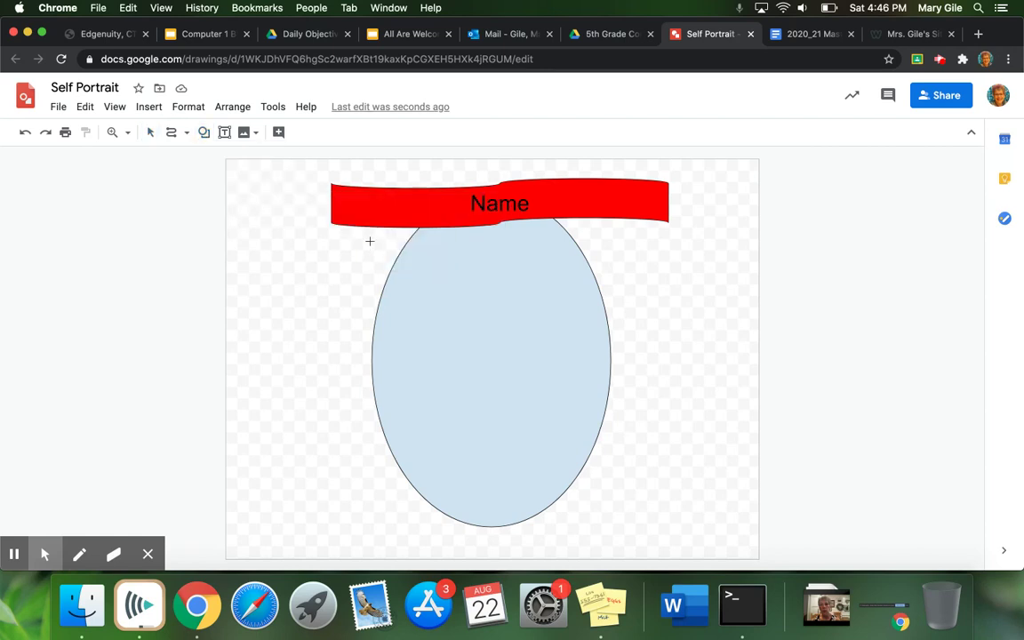
left_click_drag(238, 223, 413, 314)
mouse_move(293, 323)
left_mouse_down()
mouse_move(404, 325)
mouse_move(285, 323)
left_mouse_up()
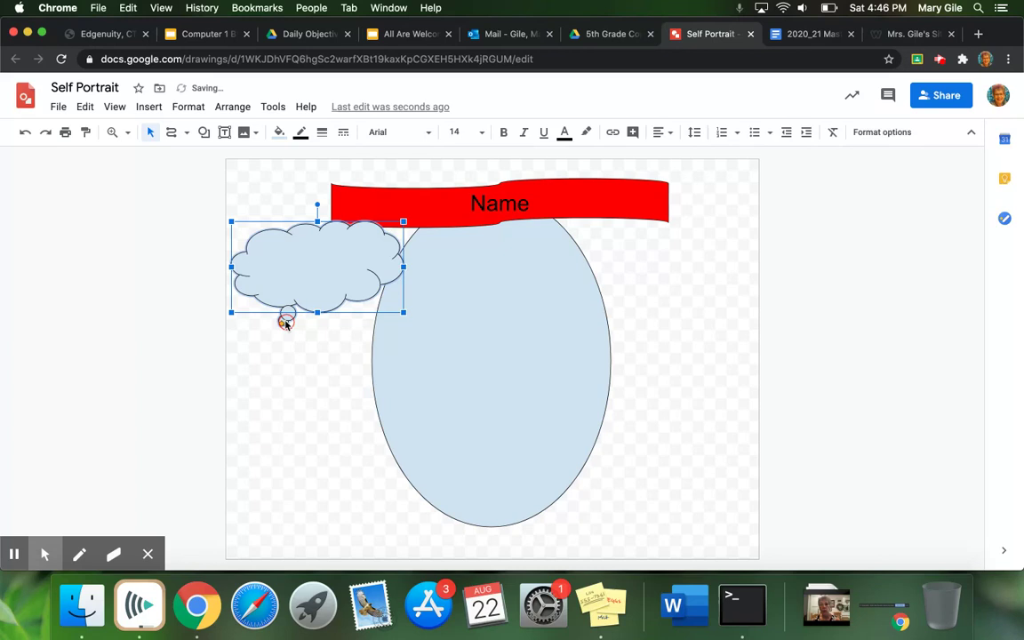
left_click(281, 325)
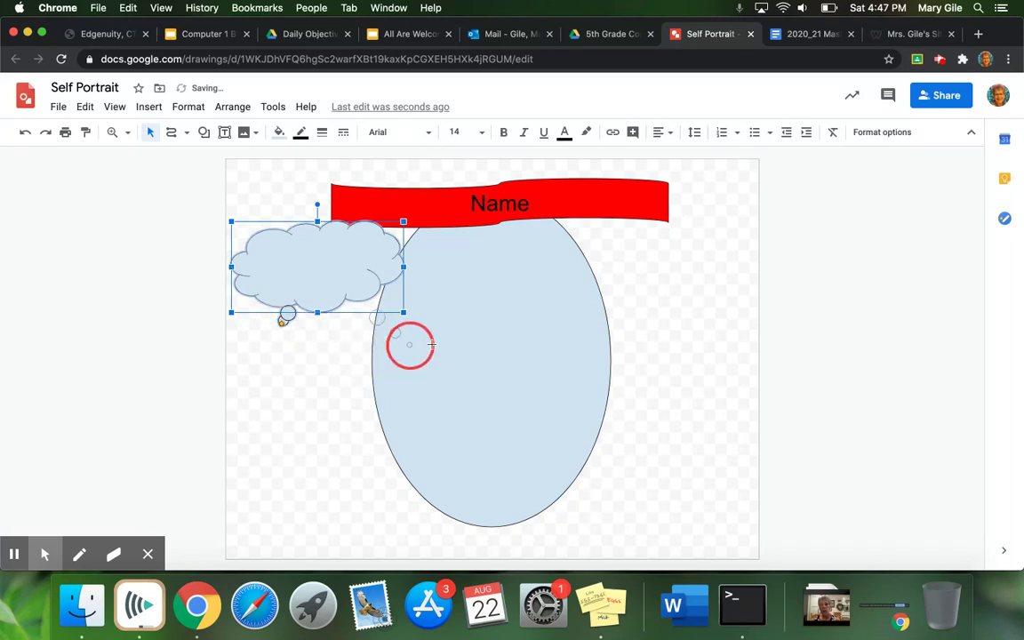
left_click_drag(485, 318, 457, 278)
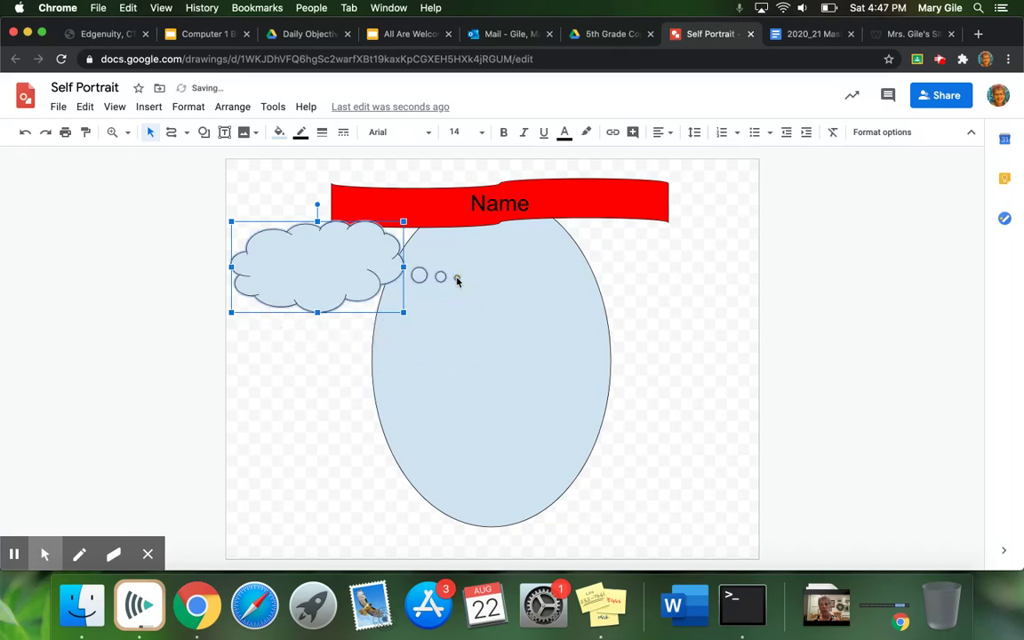
left_click(279, 134)
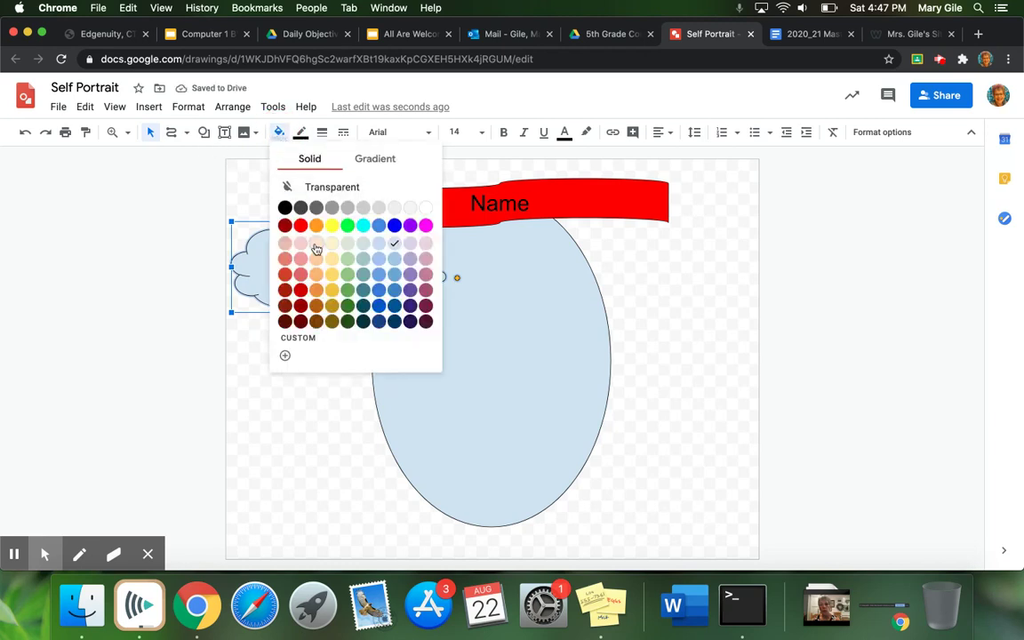
left_click(331, 274)
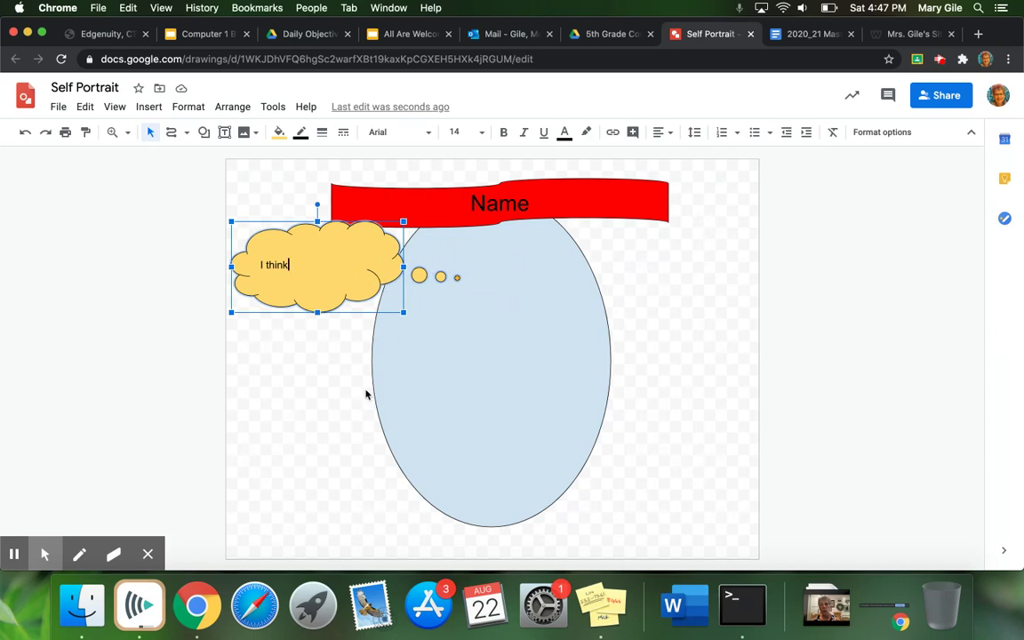
Draw a rounded speech callout right of the head, tail toward the oval, reading 'I will say'.
left_click(204, 132)
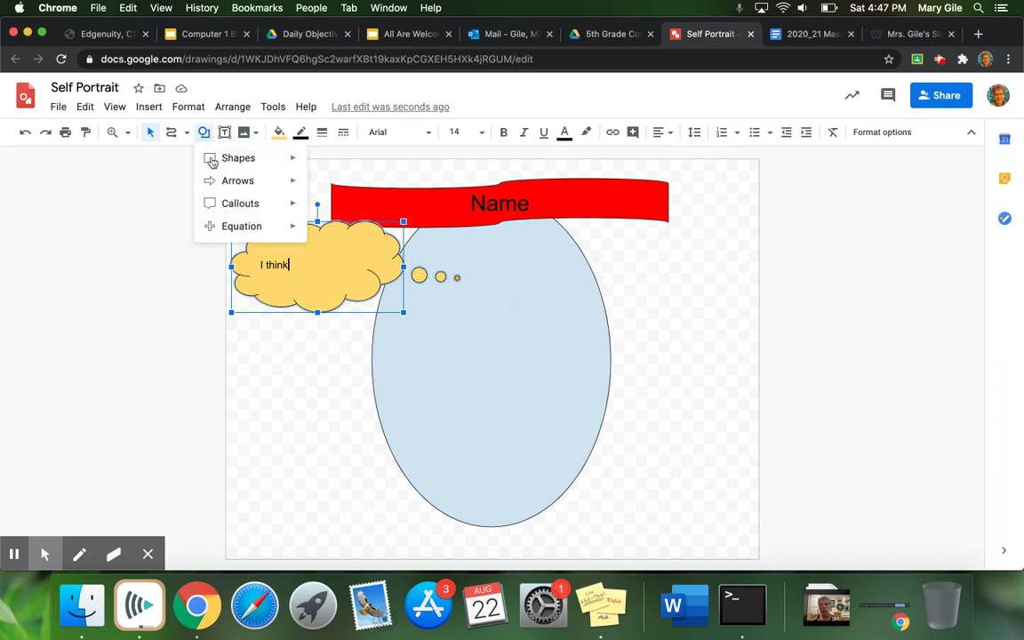
mouse_move(223, 199)
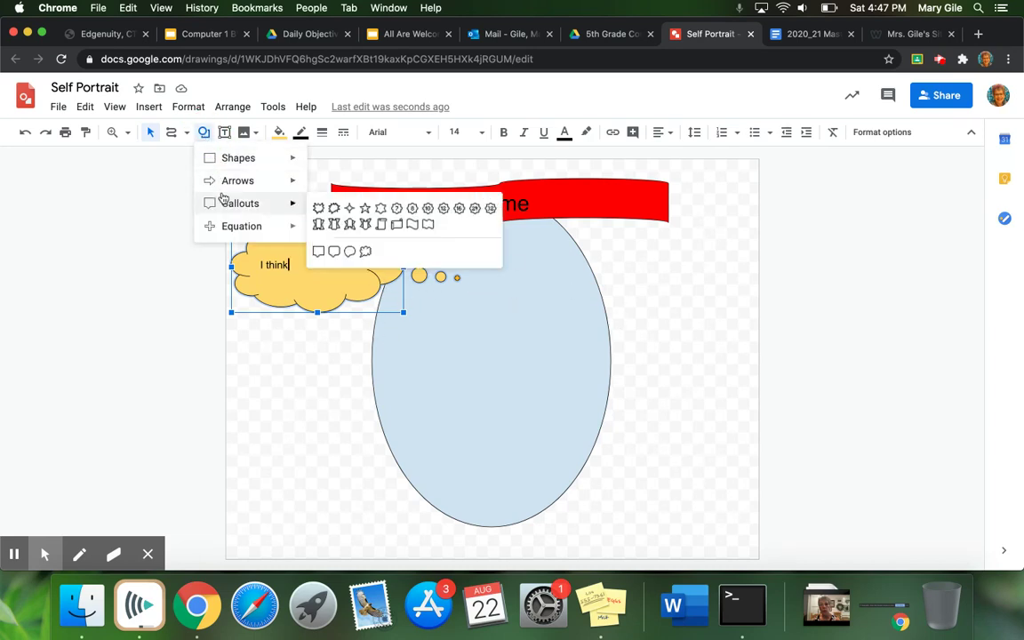
left_click(336, 254)
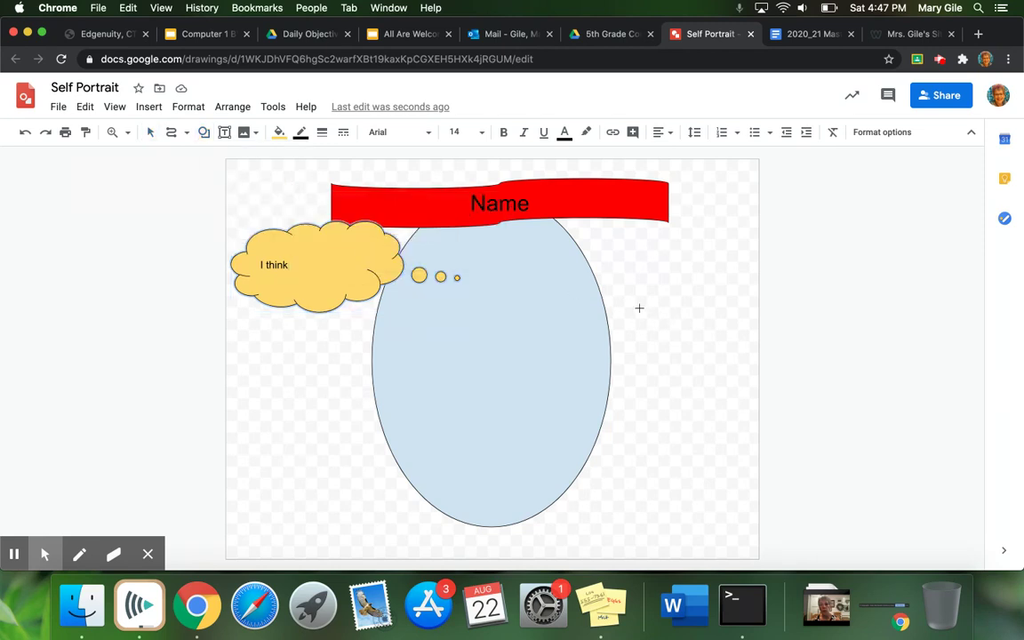
mouse_move(637, 310)
left_mouse_down()
mouse_move(724, 375)
mouse_move(734, 407)
left_mouse_up()
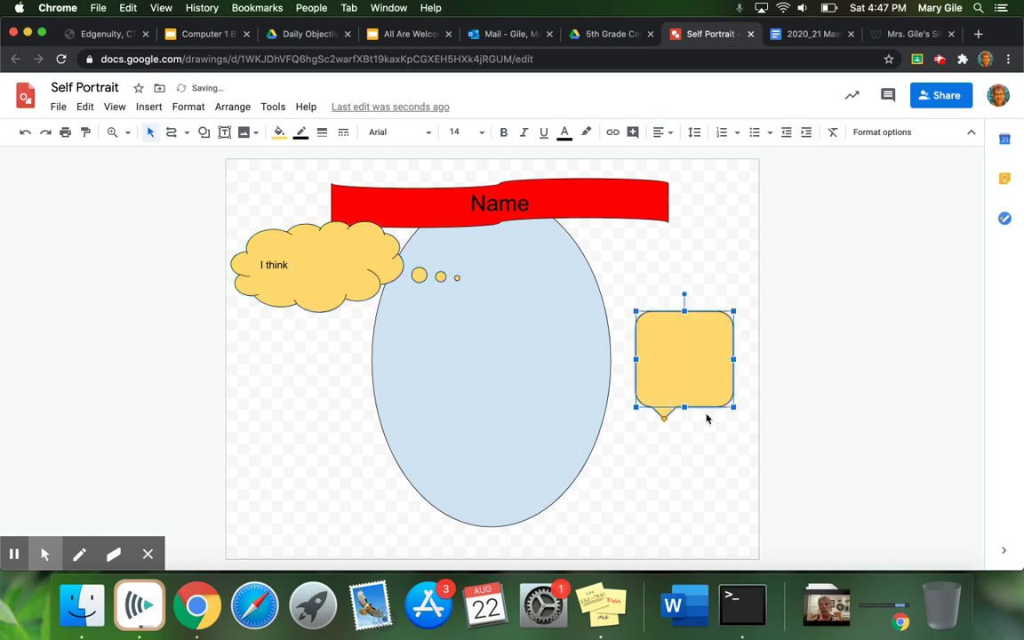
left_click_drag(664, 417, 557, 445)
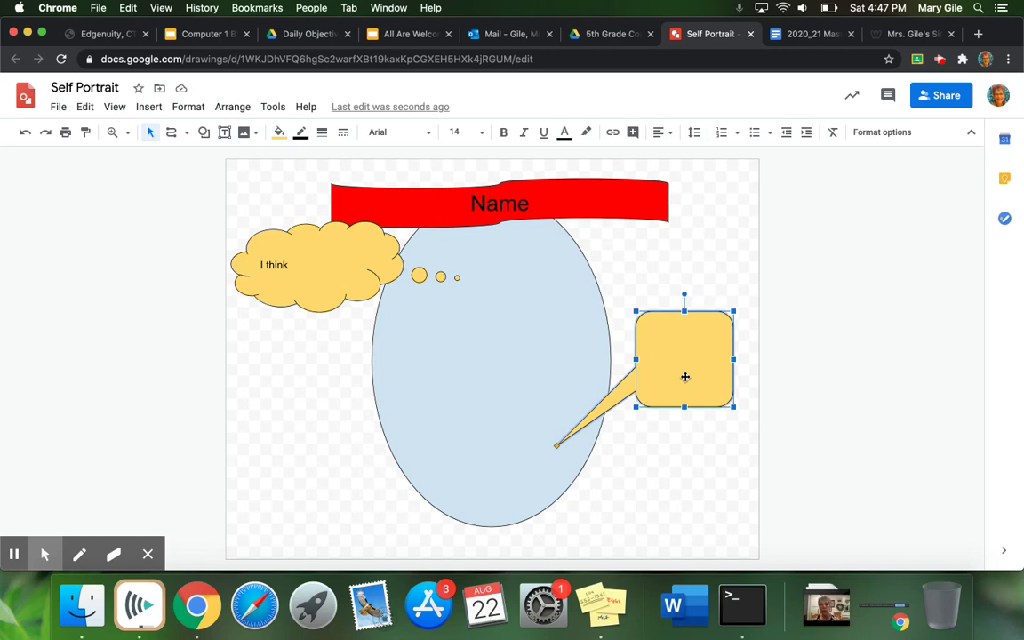
double_click(685, 377)
type("I will say")
Draw a banner callout at the page's left, then delete it.
left_click(205, 134)
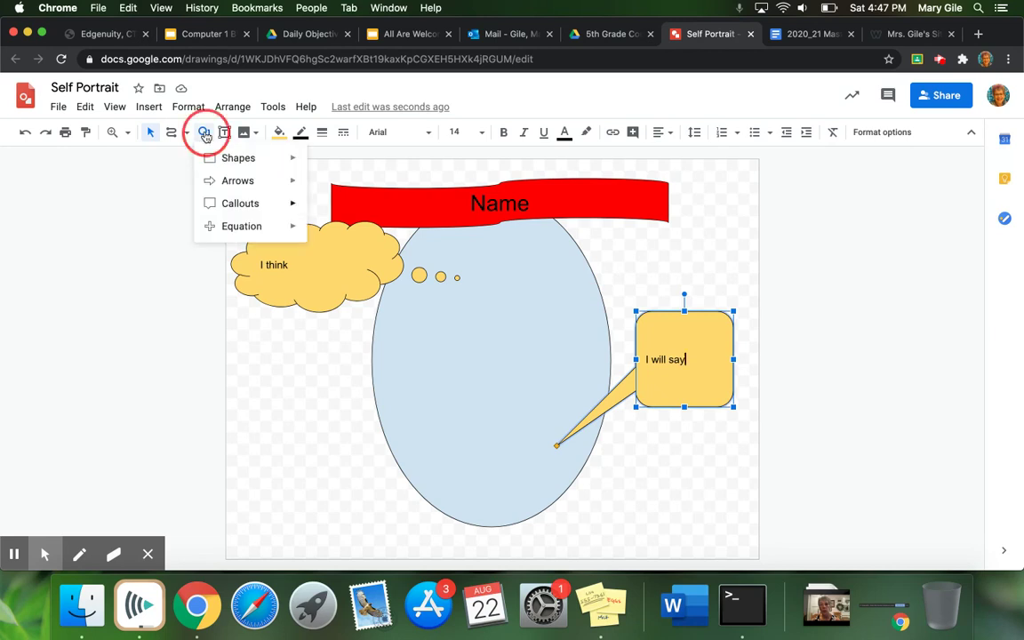
mouse_move(224, 204)
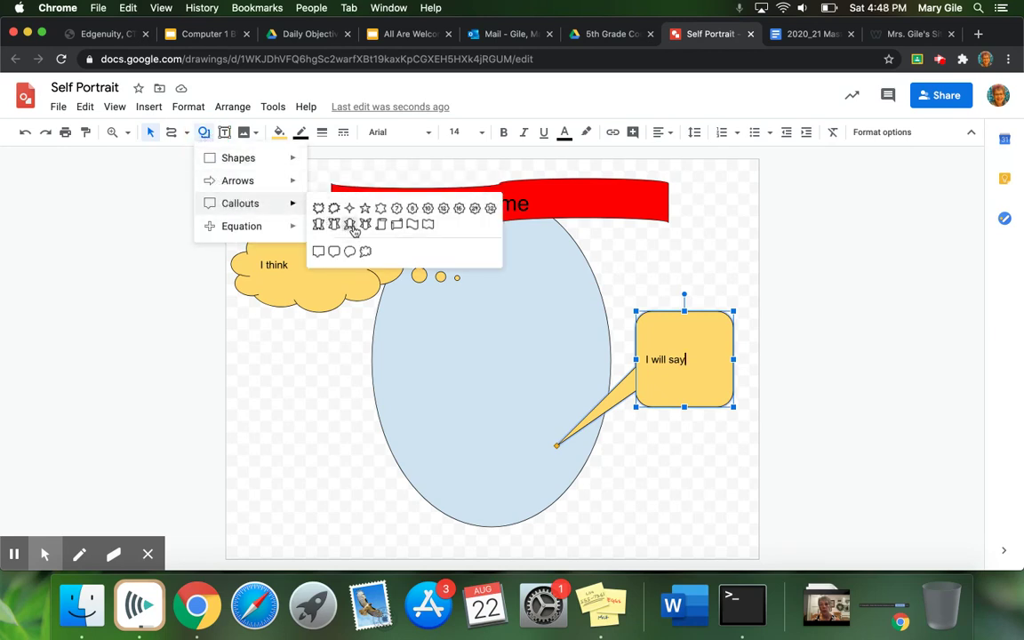
left_click(351, 230)
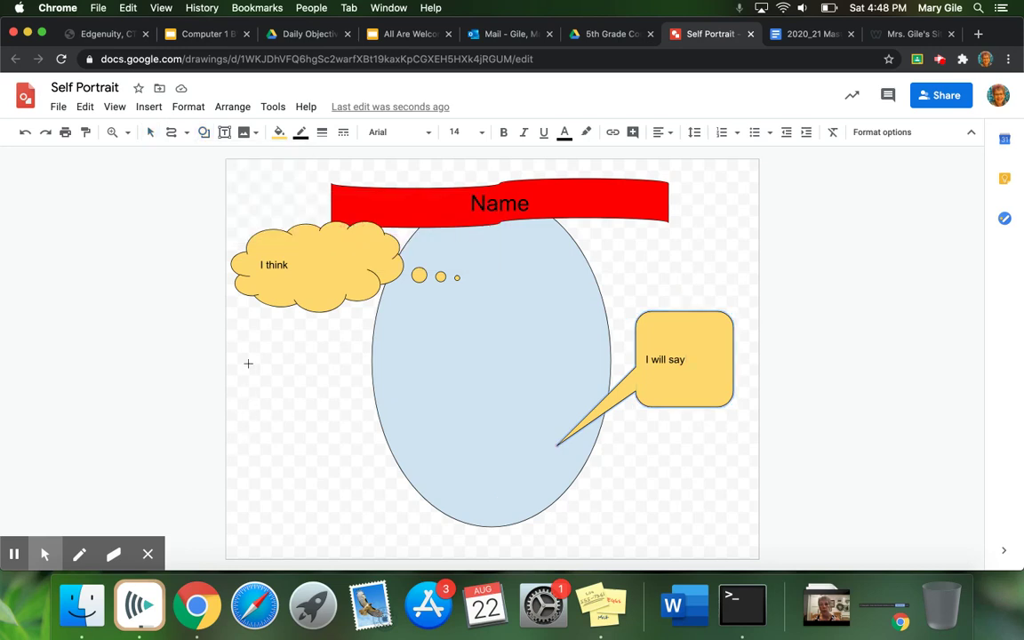
left_click_drag(250, 364, 409, 442)
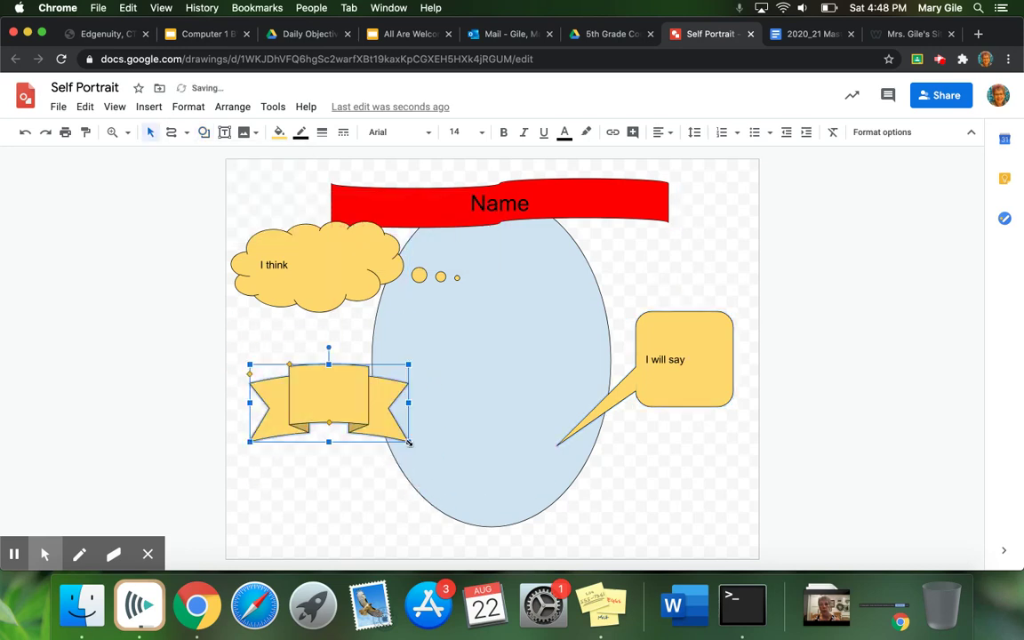
key("Delete")
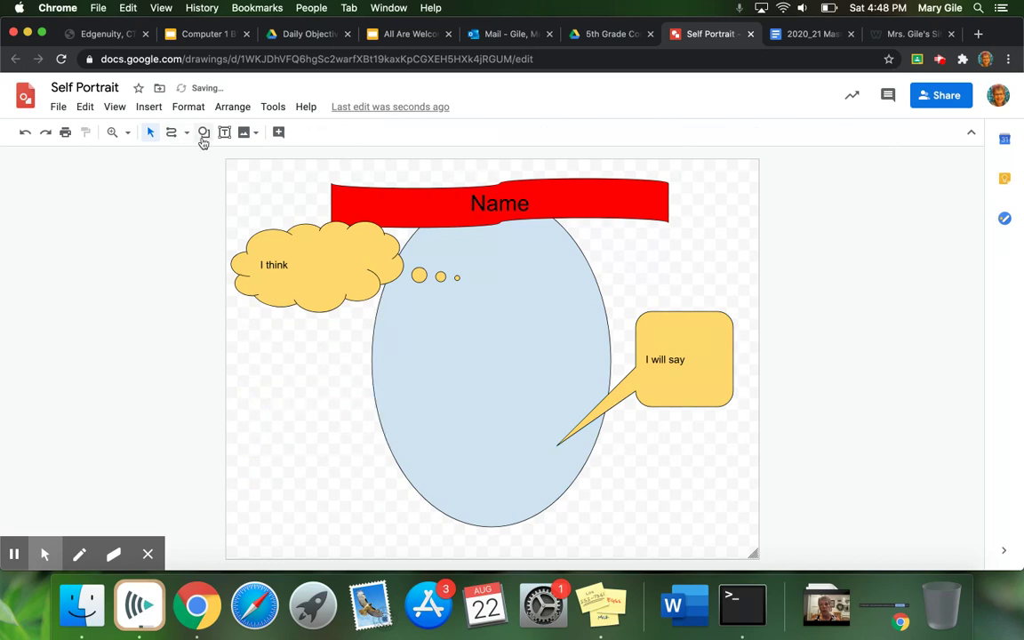
Draw a six-pointed star at the lower left of the page.
left_click(204, 134)
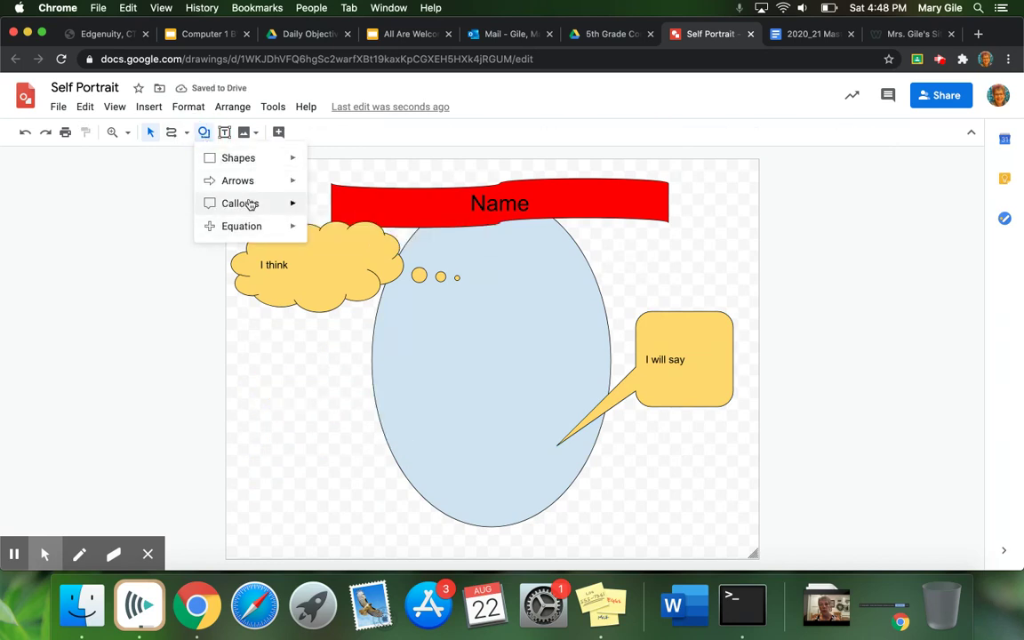
mouse_move(251, 205)
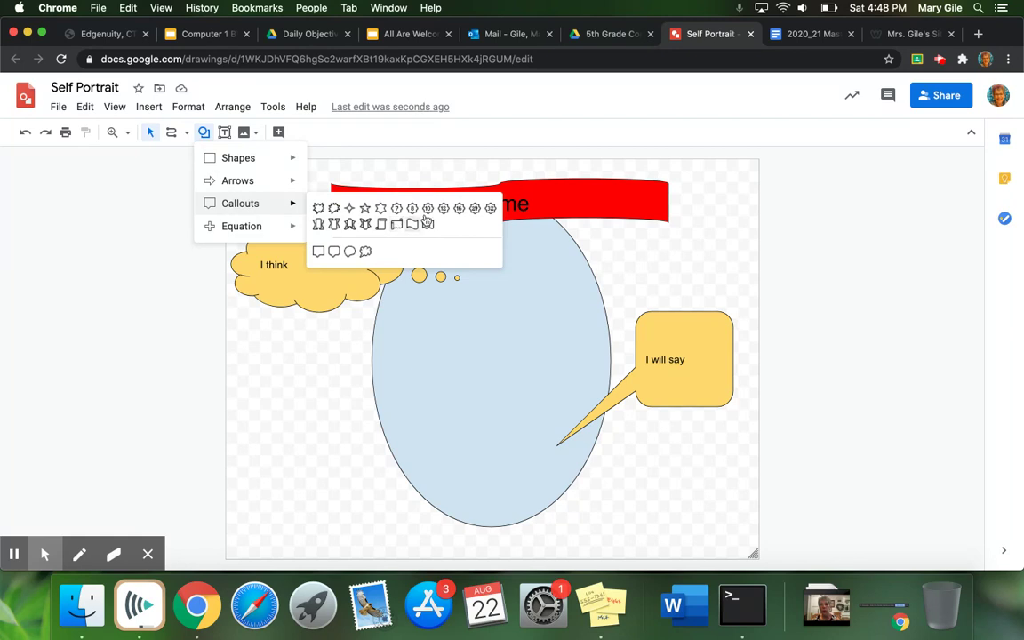
left_click(349, 207)
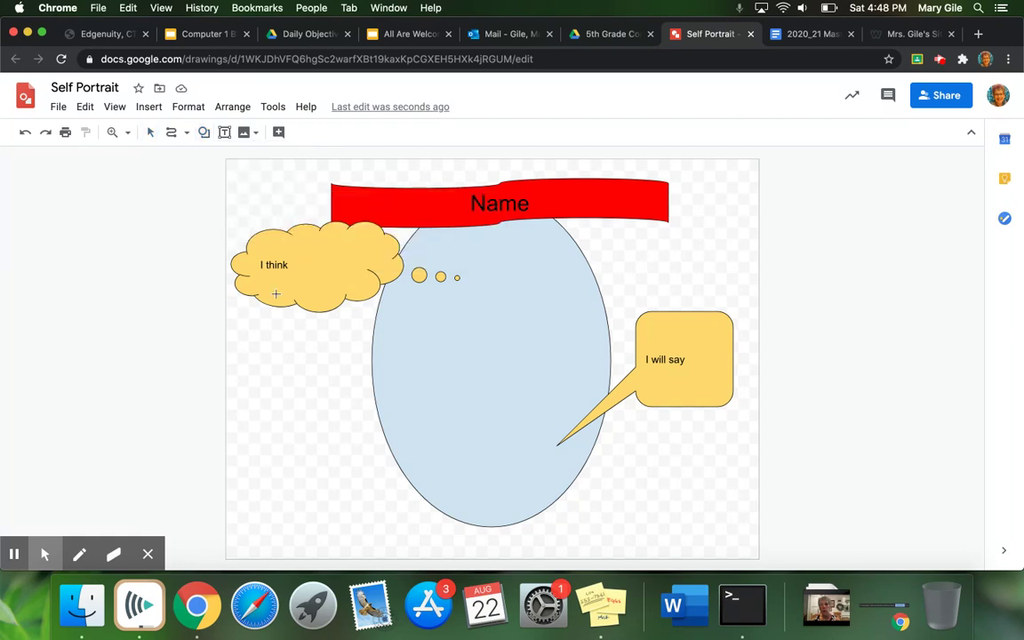
left_click_drag(249, 378, 404, 529)
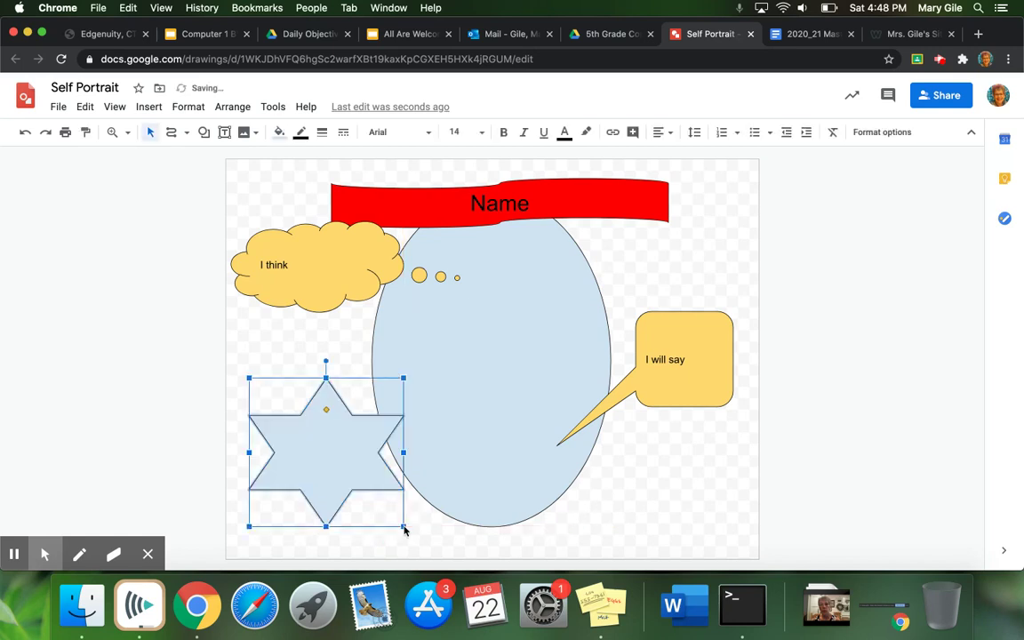
Change the six-pointed star's fill from light blue to orange.
left_click(277, 133)
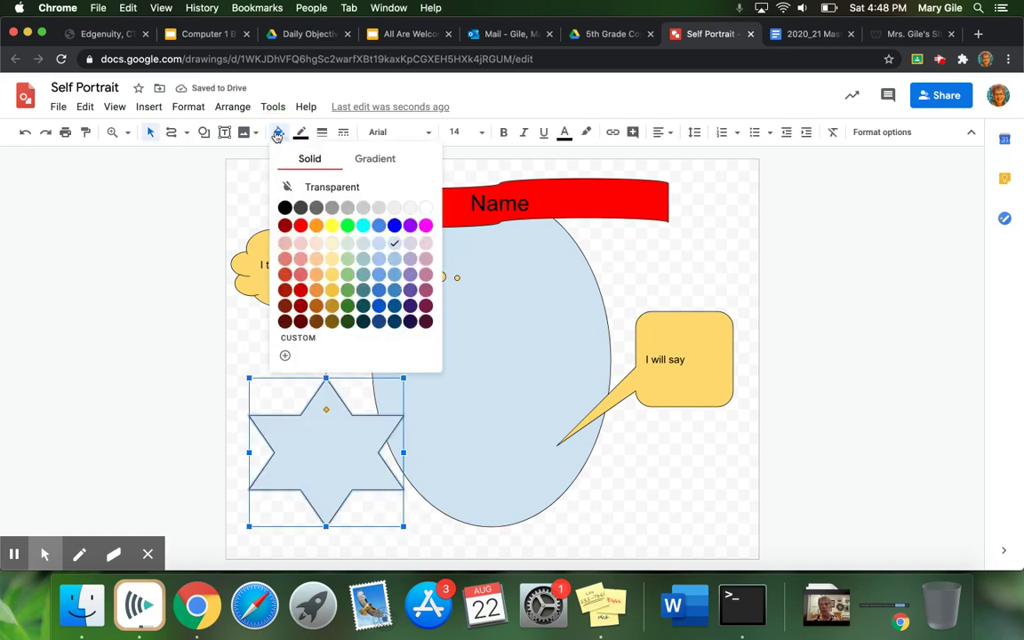
left_click(316, 225)
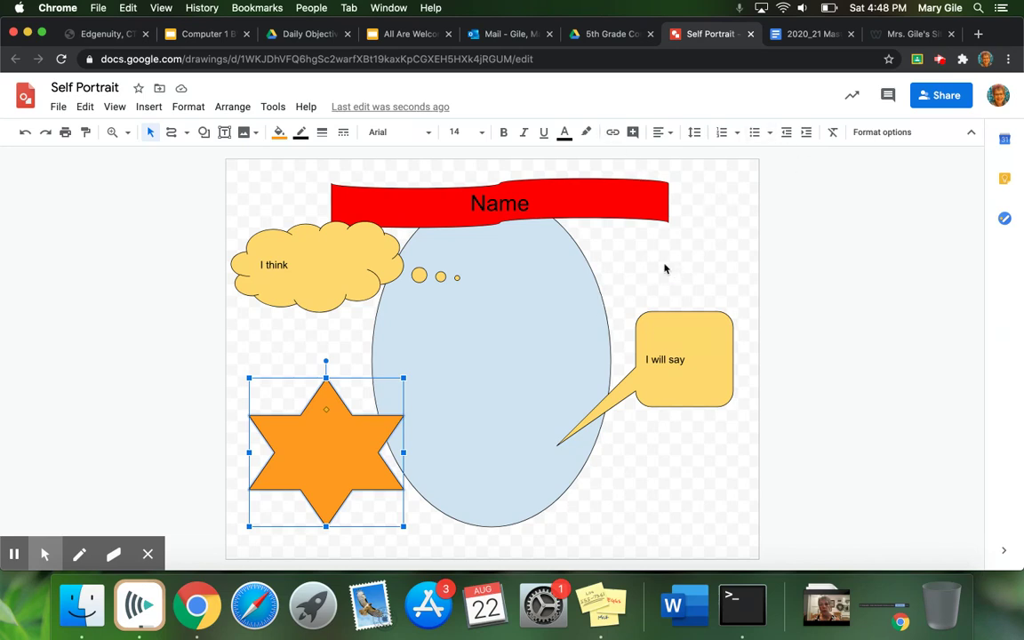
left_click(191, 110)
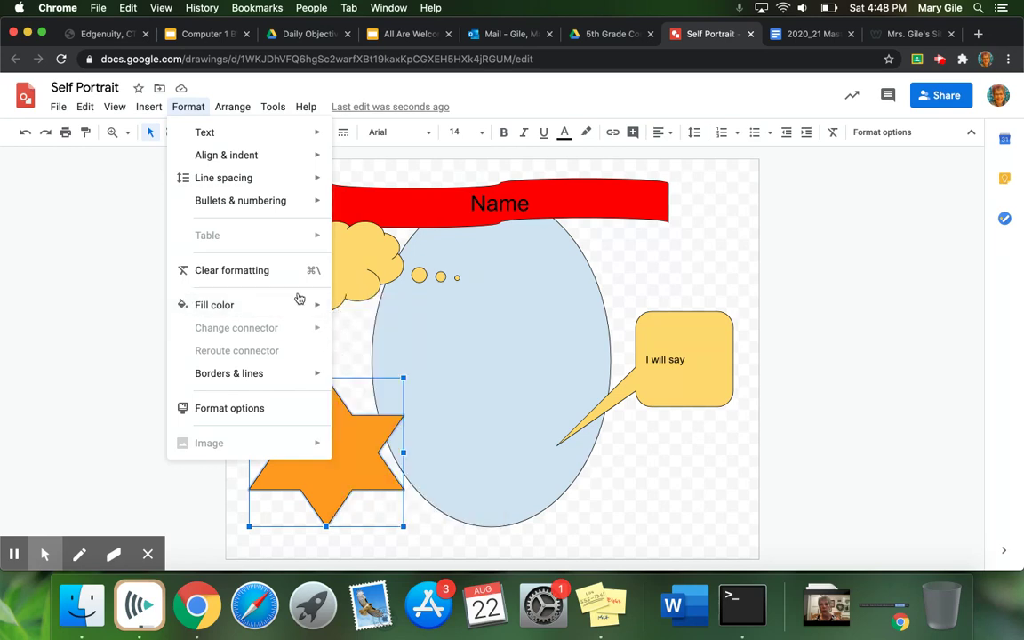
Deselect the star and try a solid black page background.
mouse_move(303, 305)
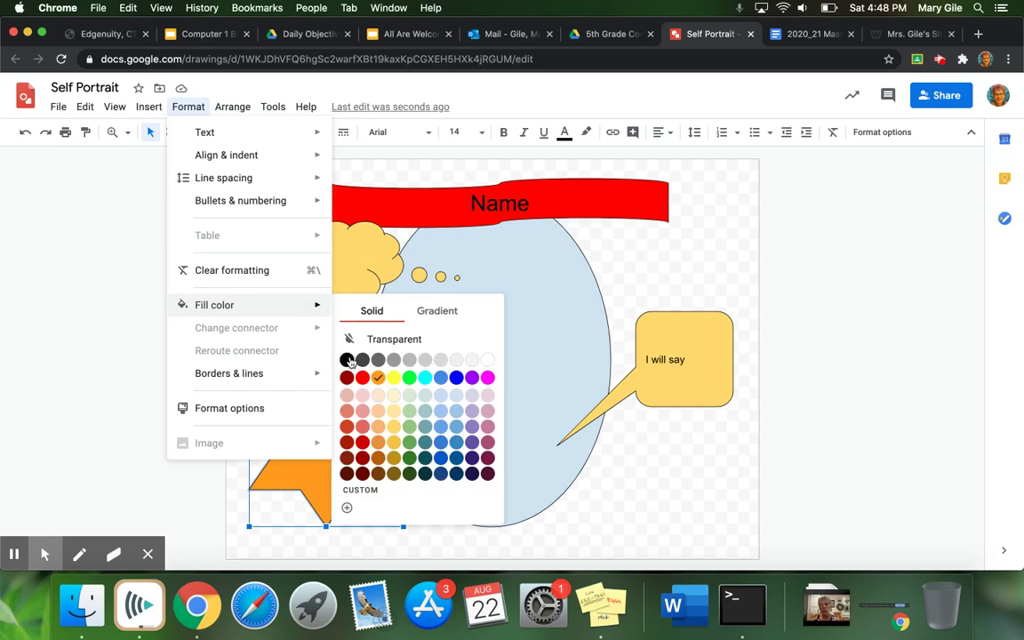
left_click(621, 236)
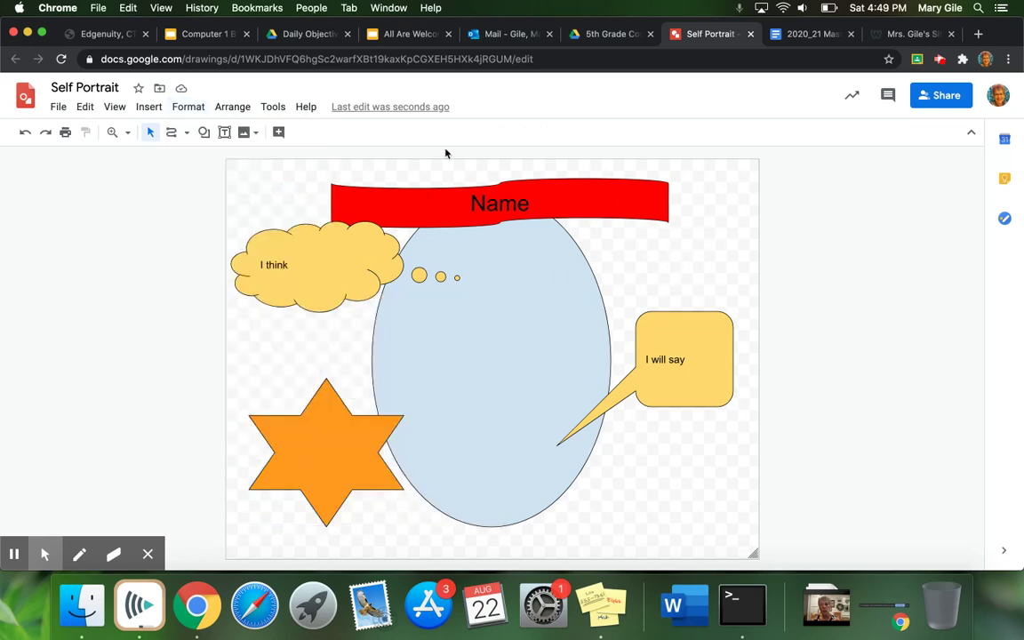
left_click(191, 113)
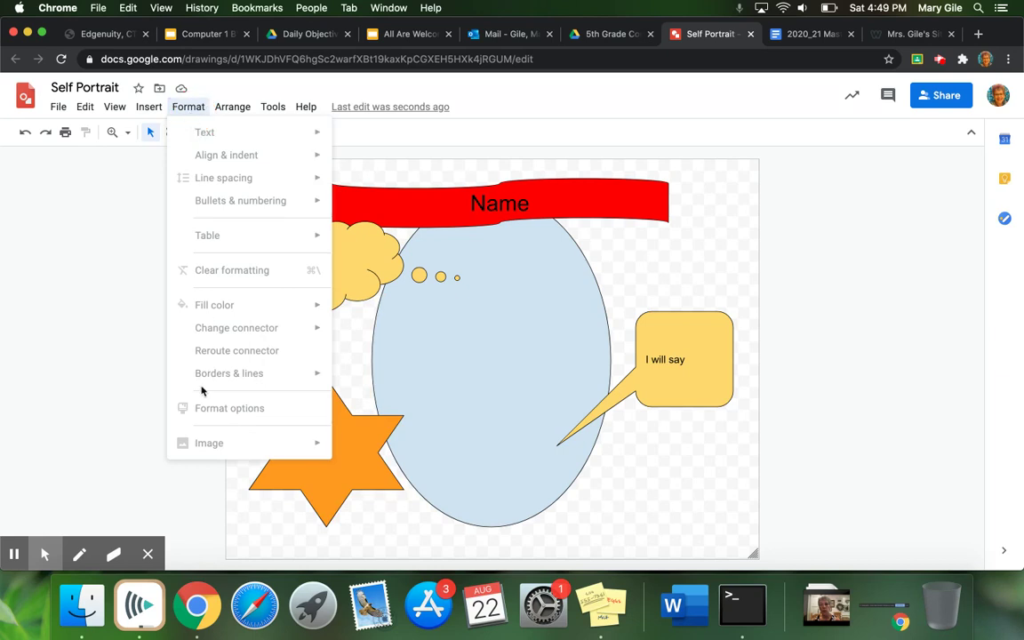
left_click(197, 107)
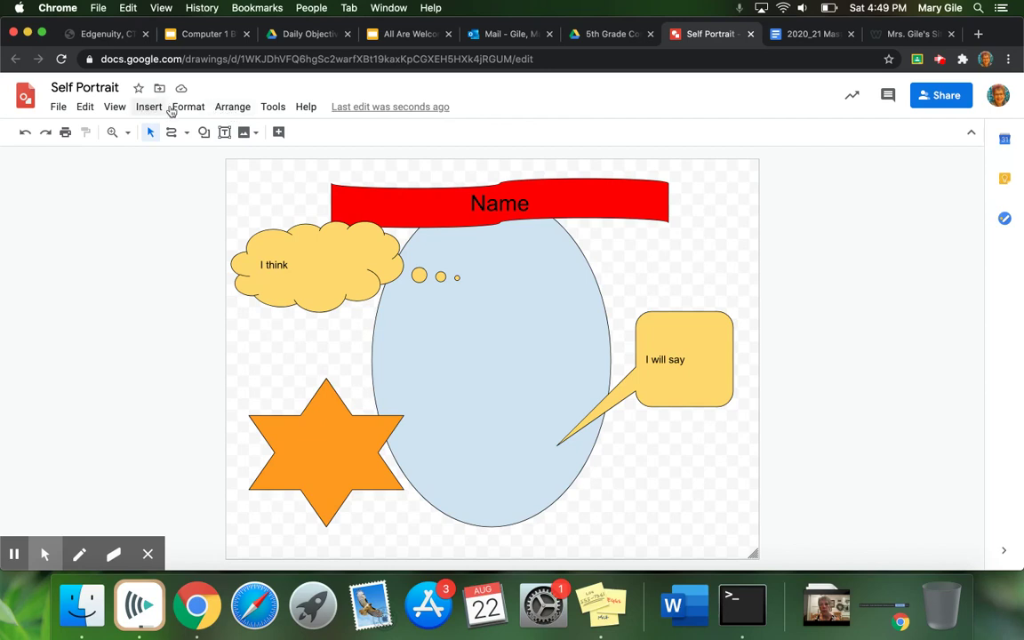
right_click(250, 188)
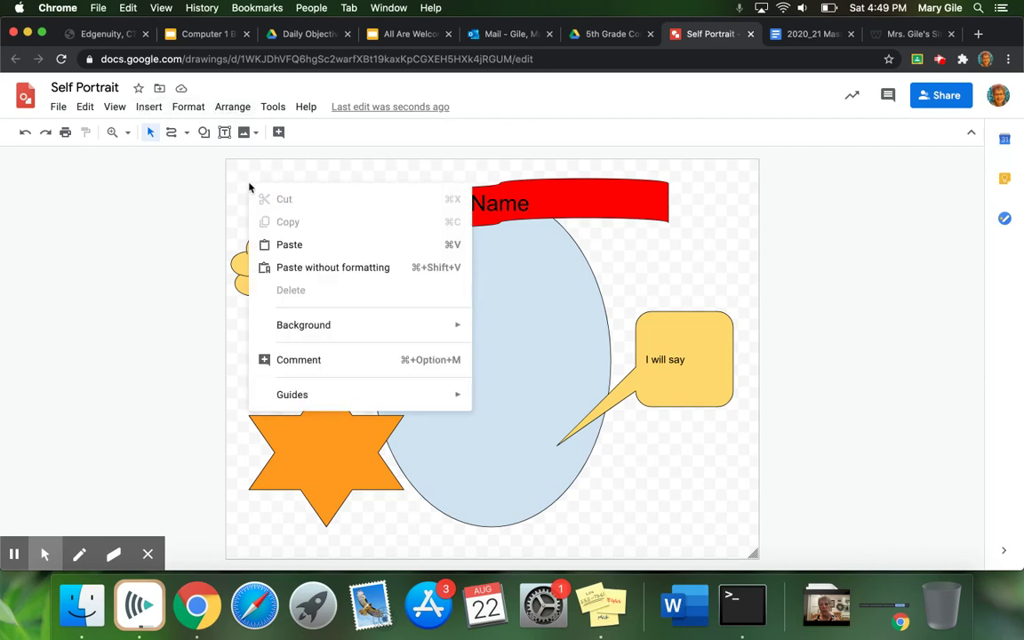
mouse_move(293, 331)
left_click(486, 380)
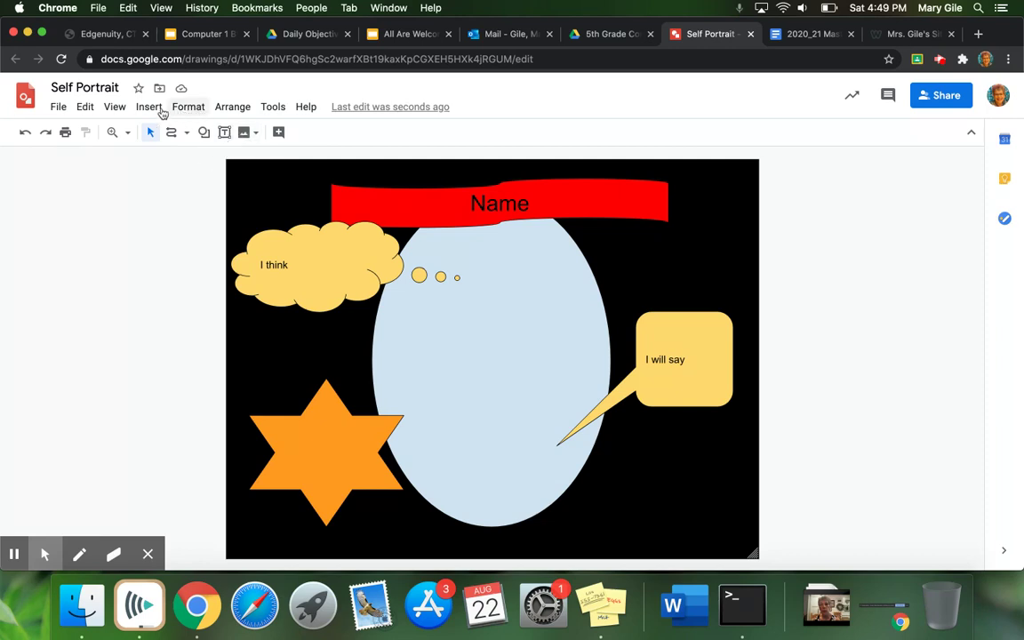
Replace the black page background with a light-blue gradient.
left_click(266, 184)
right_click(265, 185)
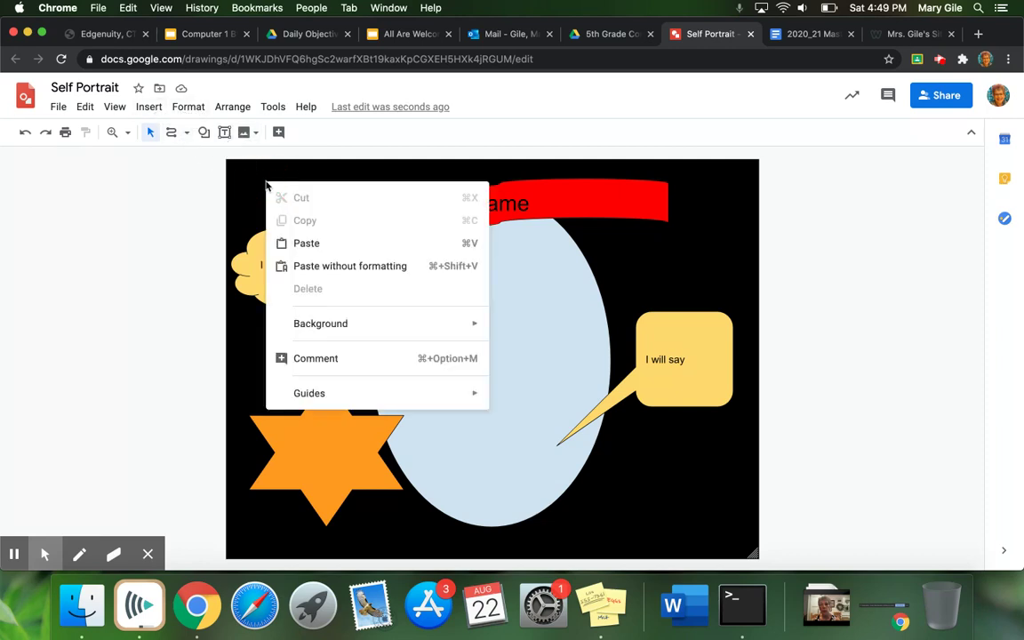
mouse_move(380, 328)
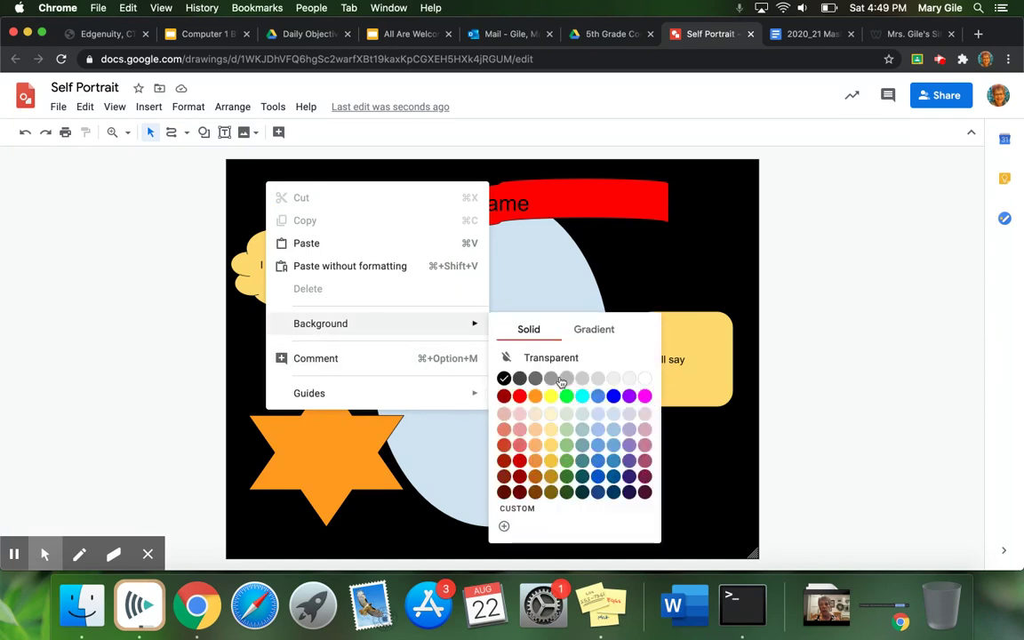
left_click(594, 330)
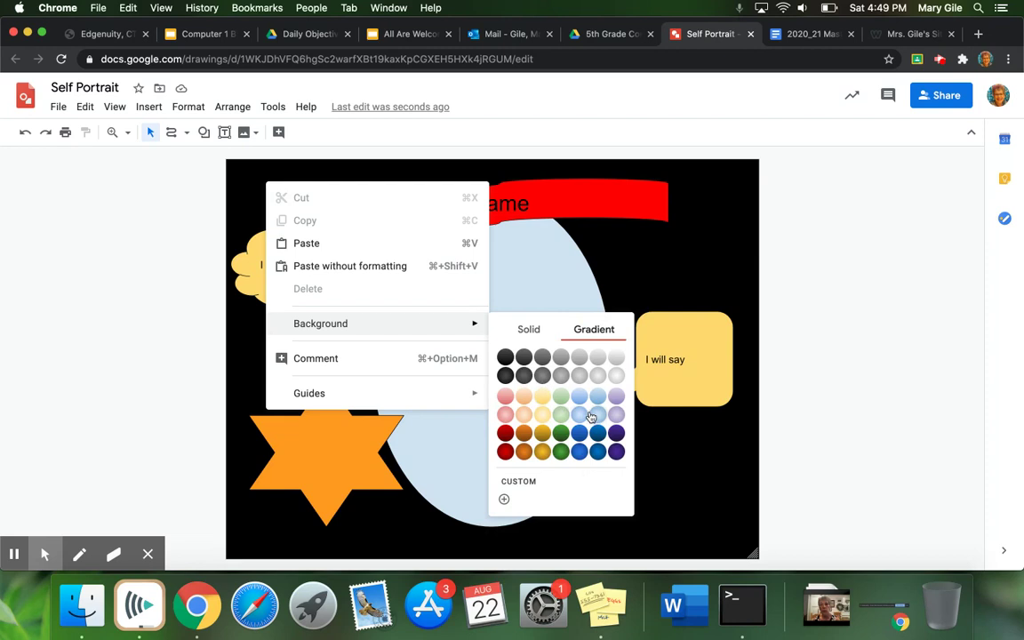
left_click(579, 413)
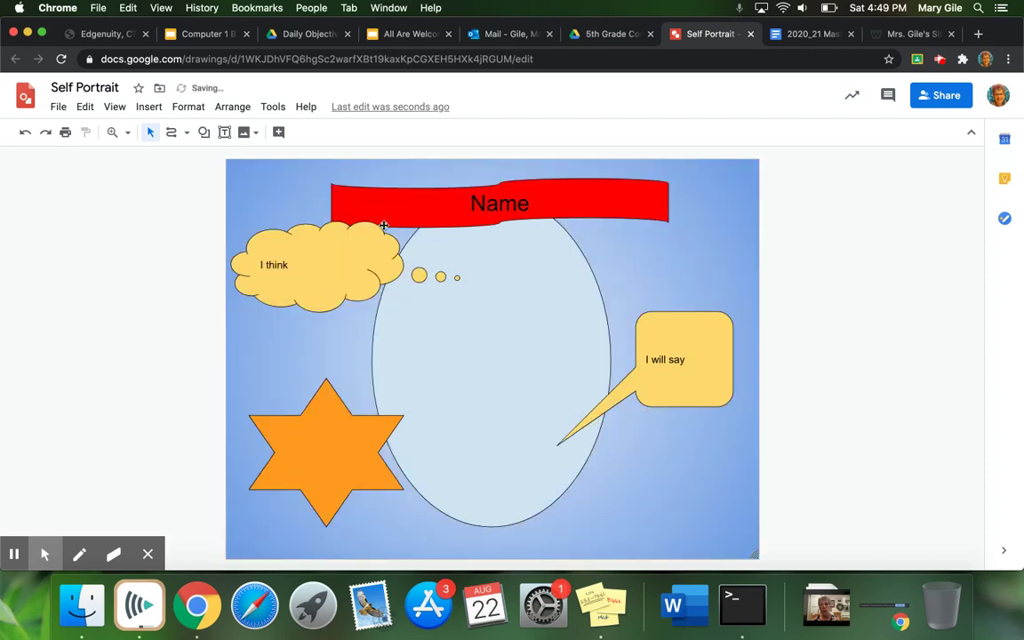